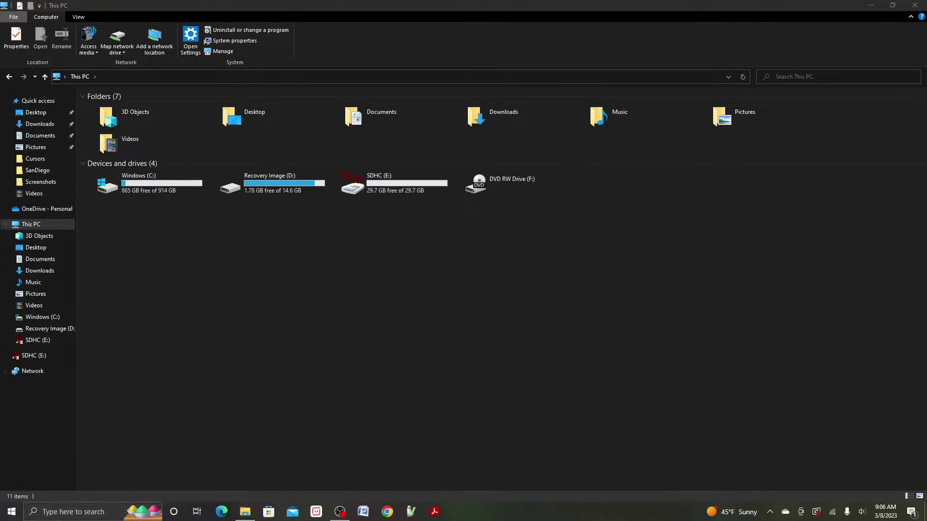
- Open Command Prompt as administrator and maximize its window
{"action": "left_click", "coordinate": [50, 511]}
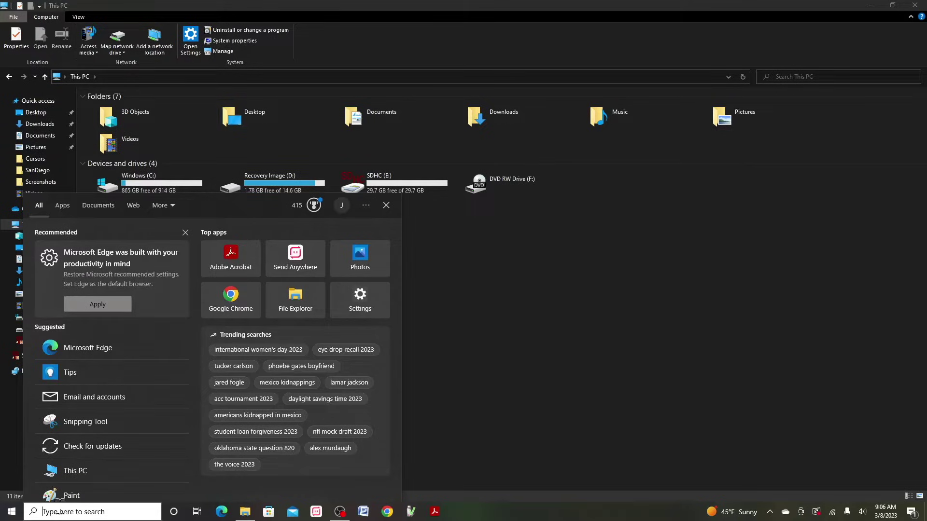
{"action": "type", "text": "cm"}
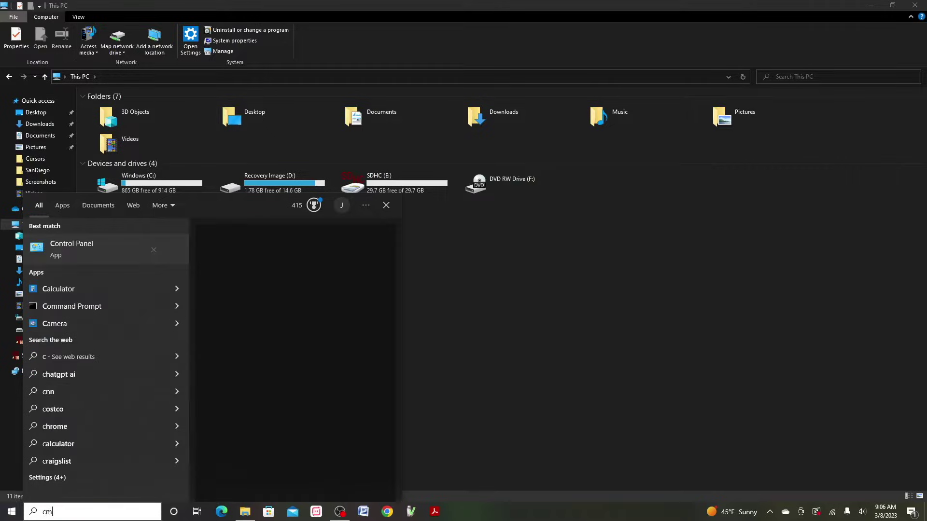
{"action": "type", "text": "d"}
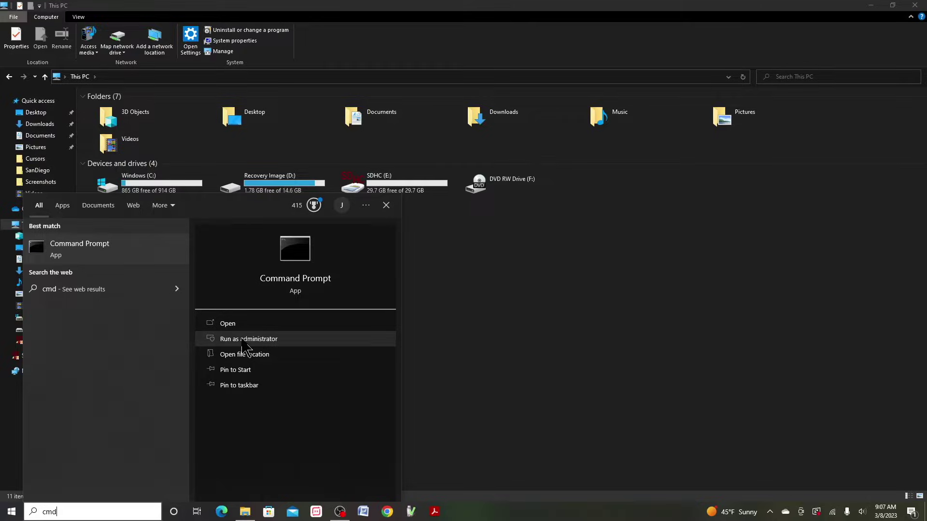
{"action": "left_click", "coordinate": [244, 340]}
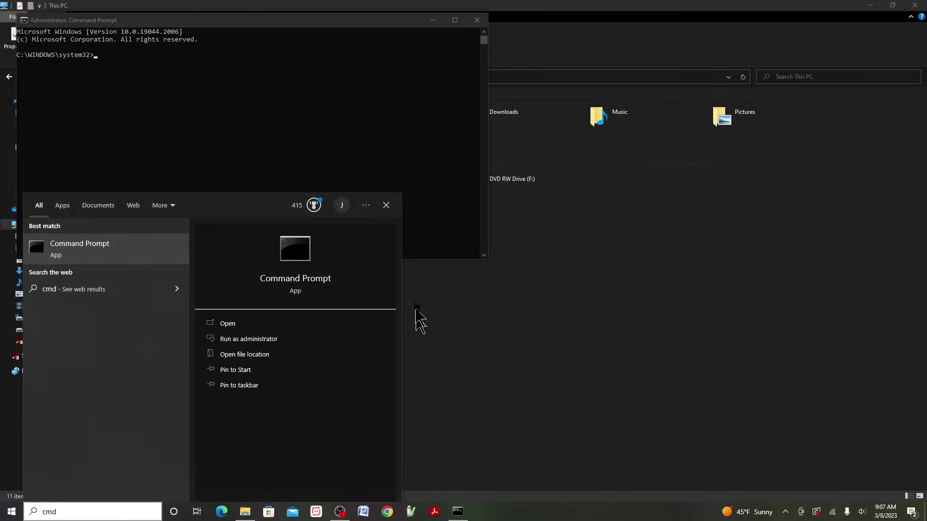
{"action": "left_click", "coordinate": [386, 206]}
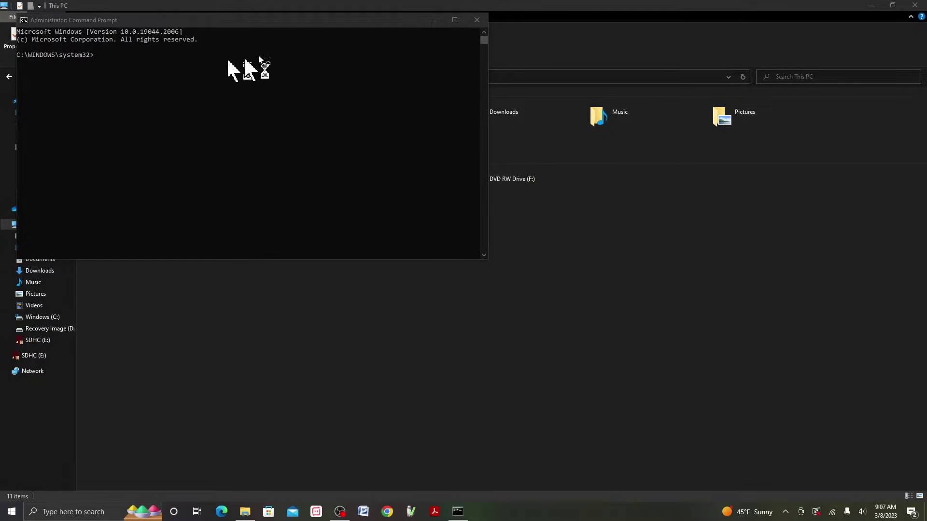
{"action": "left_click_drag", "start_coordinate": [345, 22], "coordinate": [499, 149]}
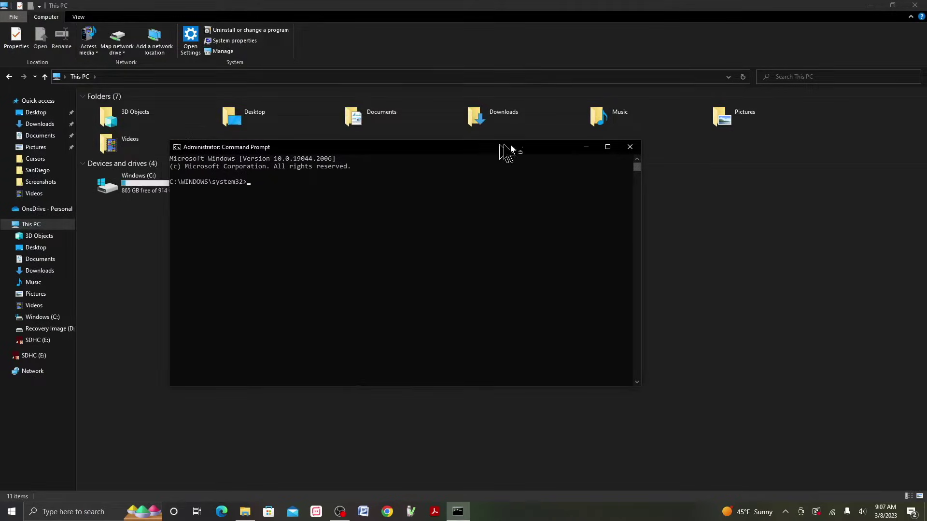
{"action": "left_click", "coordinate": [607, 146]}
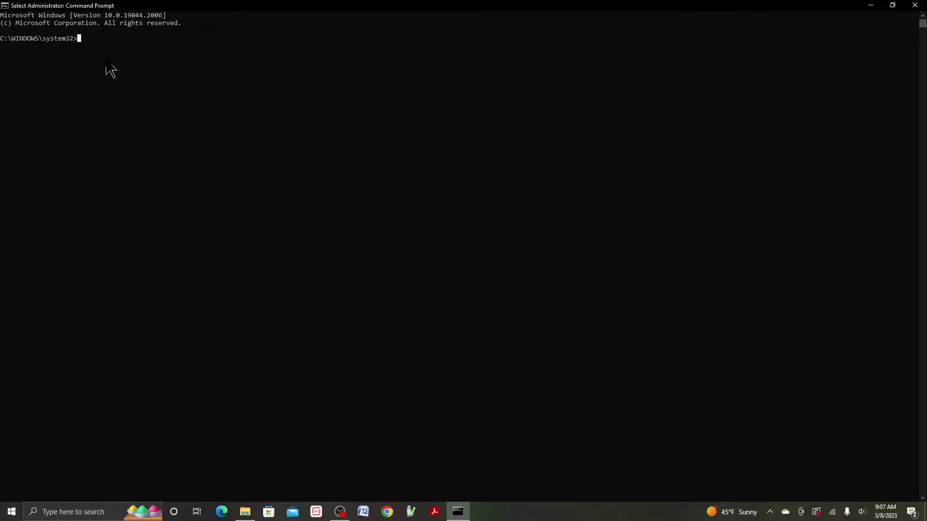
- Start diskpart and list the disks connected to the computer
{"action": "type", "text": "di"}
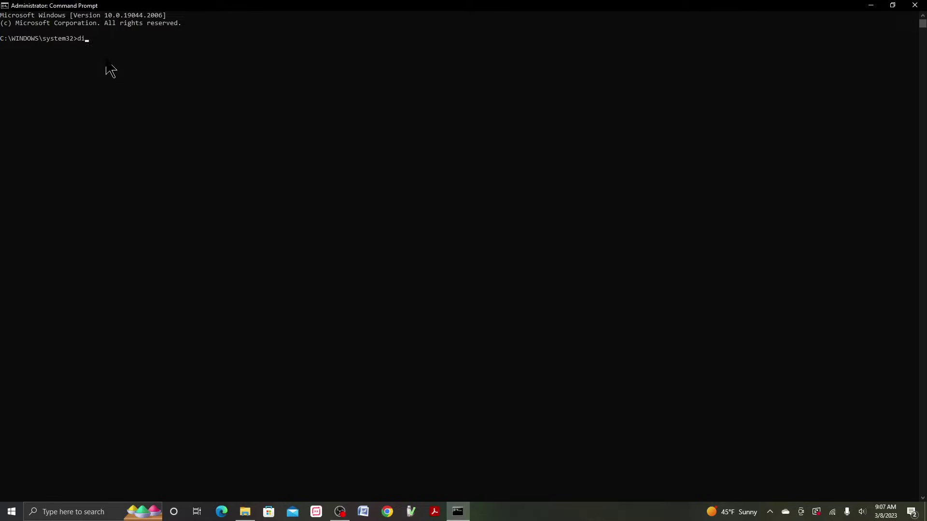
{"action": "type", "text": "skpart"}
{"action": "key", "text": "Return"}
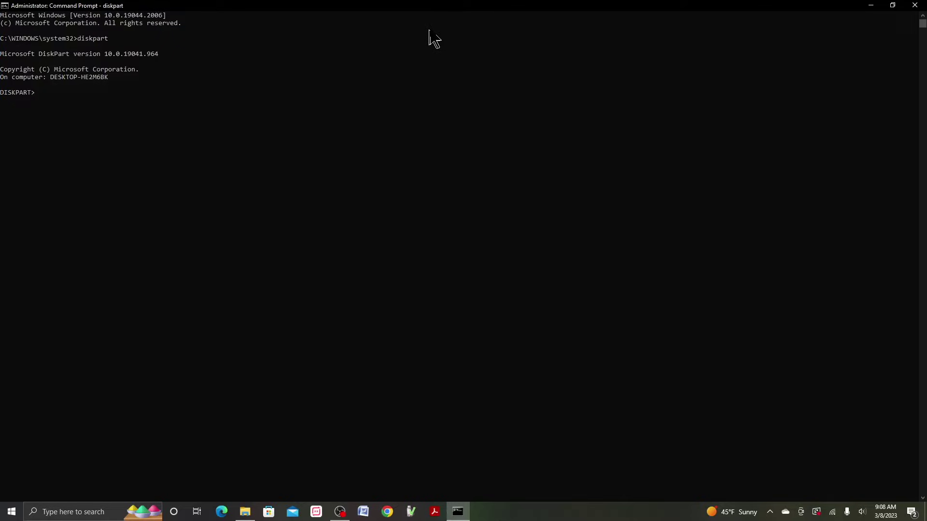
{"action": "type", "text": "list disk"}
{"action": "key", "text": "Return"}
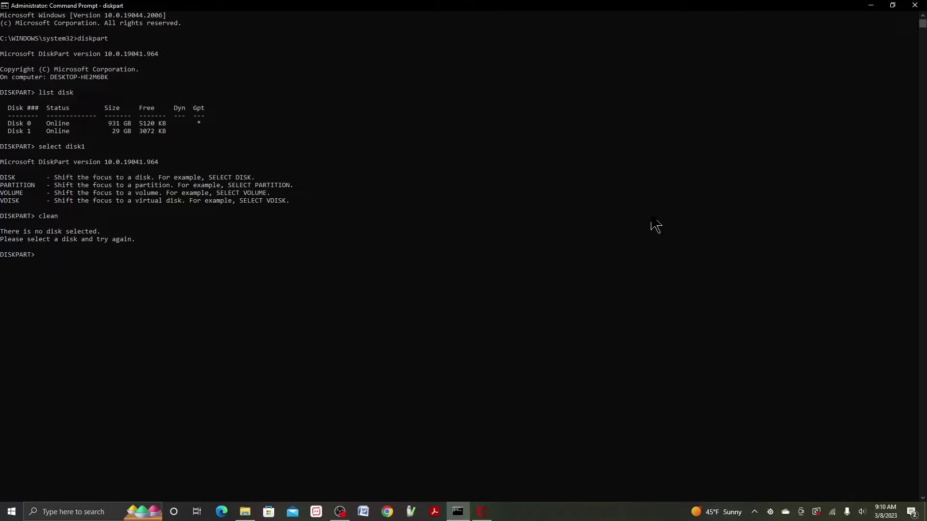
- Select disk 1 in DiskPart and erase it with the clean command
{"action": "type", "text": "select disk 1"}
{"action": "key", "text": "Return"}
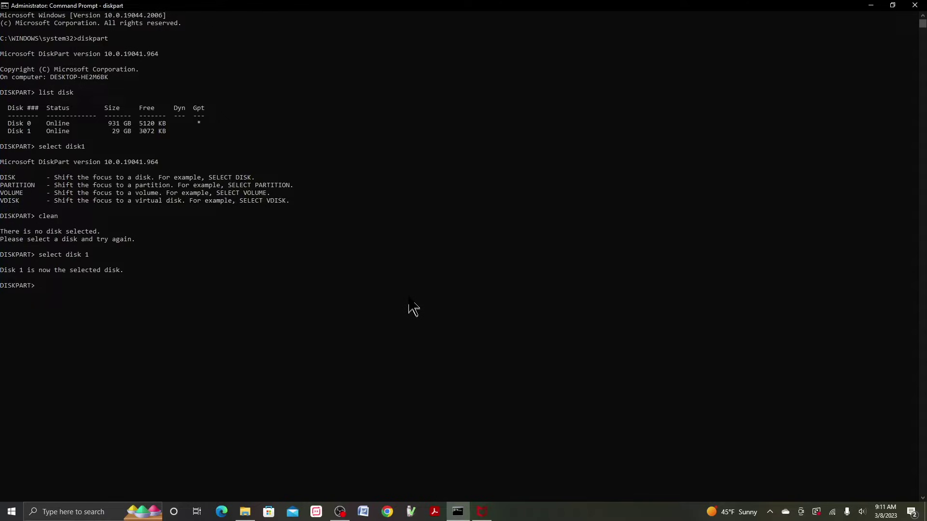
{"action": "type", "text": "clean"}
{"action": "key", "text": "Return"}
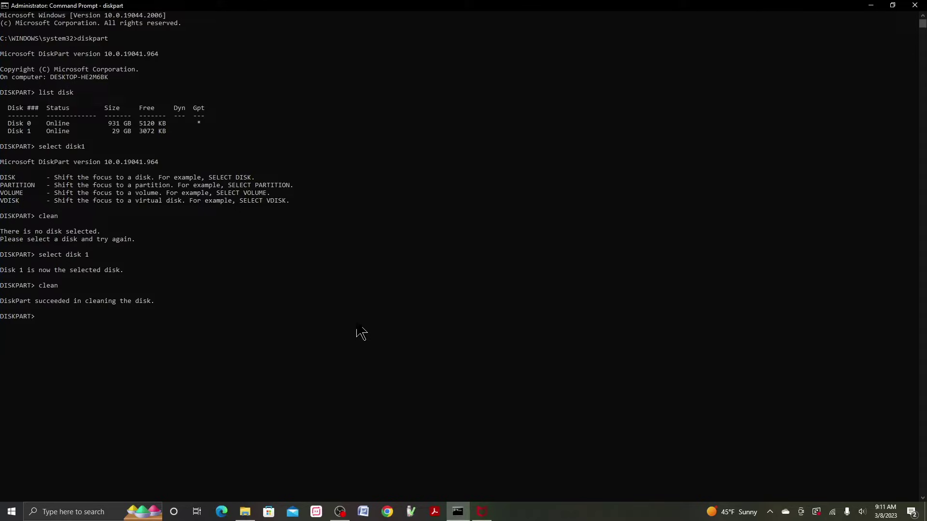
- Convert the selected disk to GPT and create a primary partition on it
{"action": "type", "text": "onvert gpt"}
{"action": "key", "text": "Return"}
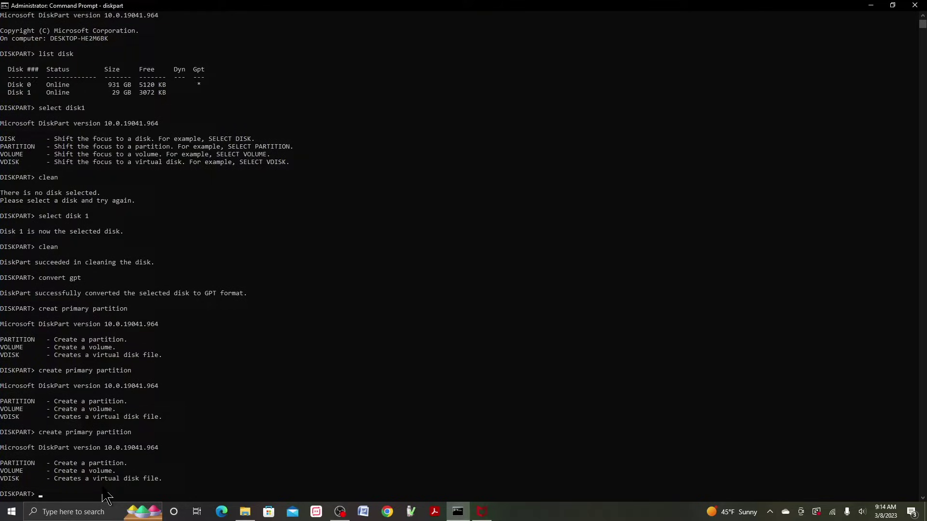
{"action": "type", "text": "reate partition primary"}
{"action": "key", "text": "Return"}
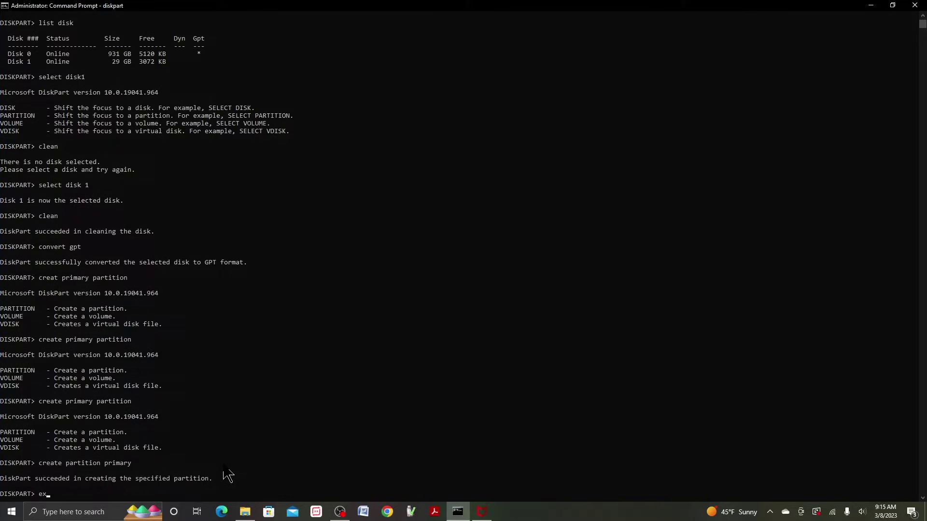
- Exit DiskPart and Command Prompt, and return to the desktop
{"action": "key", "text": "Return"}
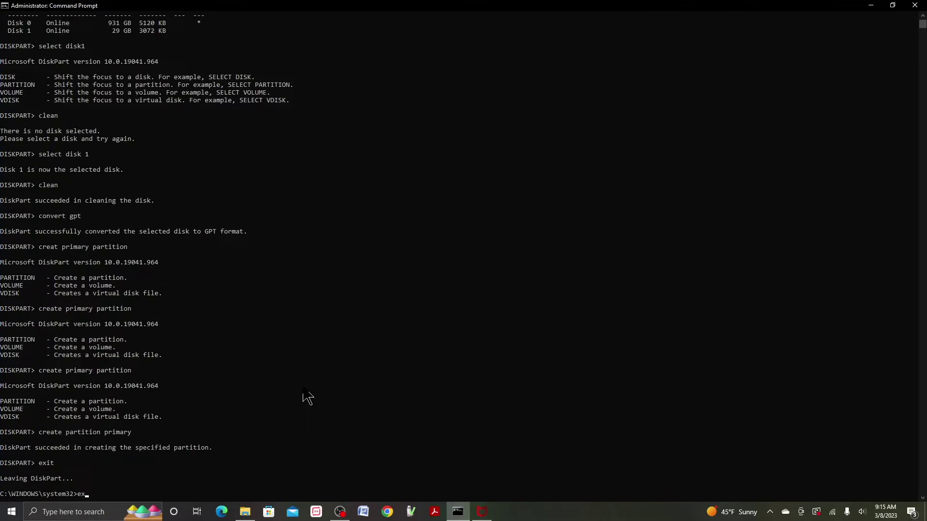
{"action": "type", "text": "exit"}
{"action": "key", "text": "Return"}
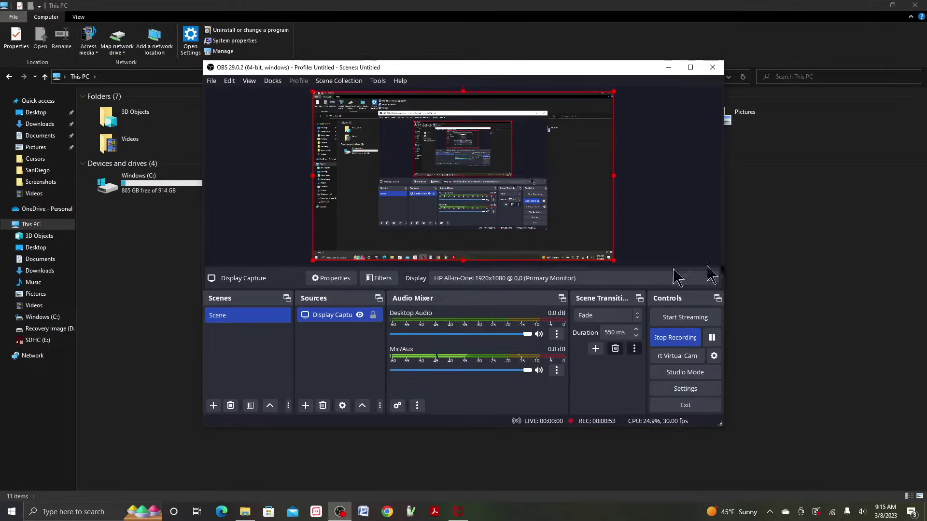
{"action": "key", "text": "super+d"}
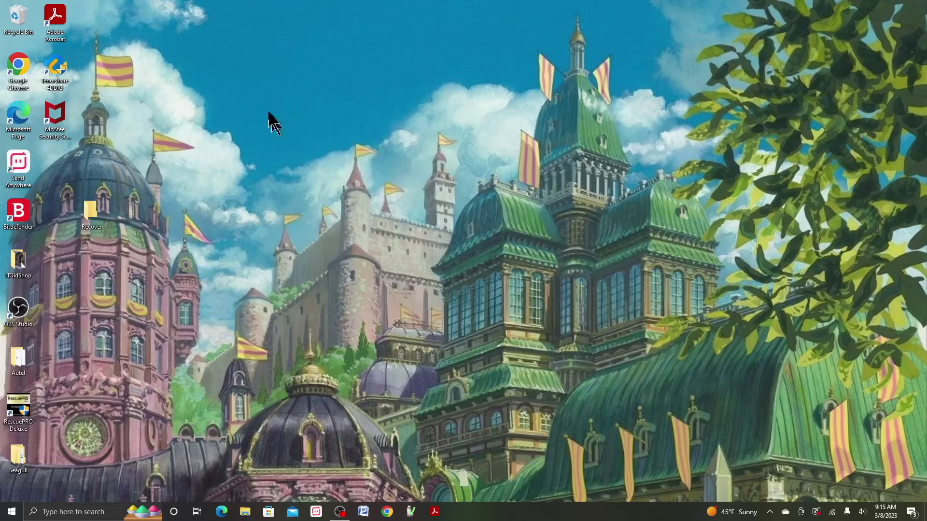
- Switch to Google Chrome, search Google for transmac and open the Acute Systems page about TransMac for Windows
{"action": "double_click", "coordinate": [15, 68]}
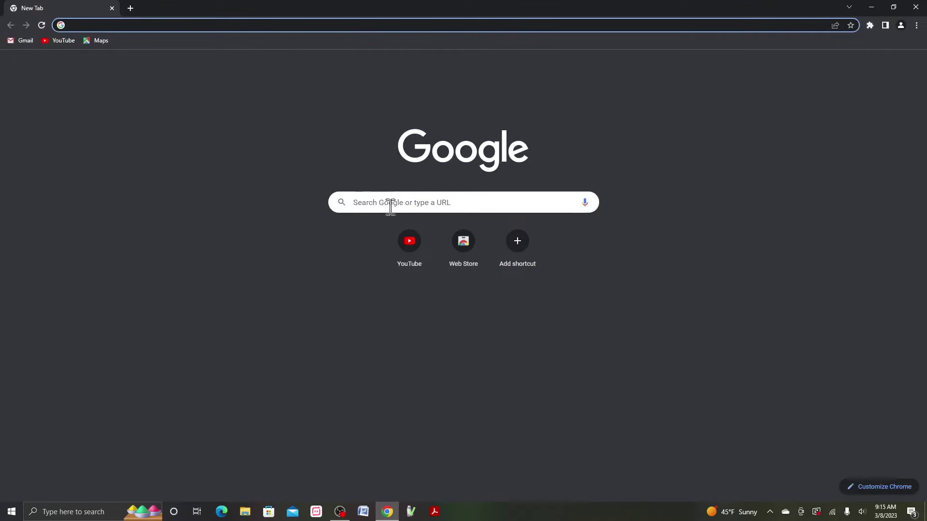
{"action": "left_click", "coordinate": [389, 203]}
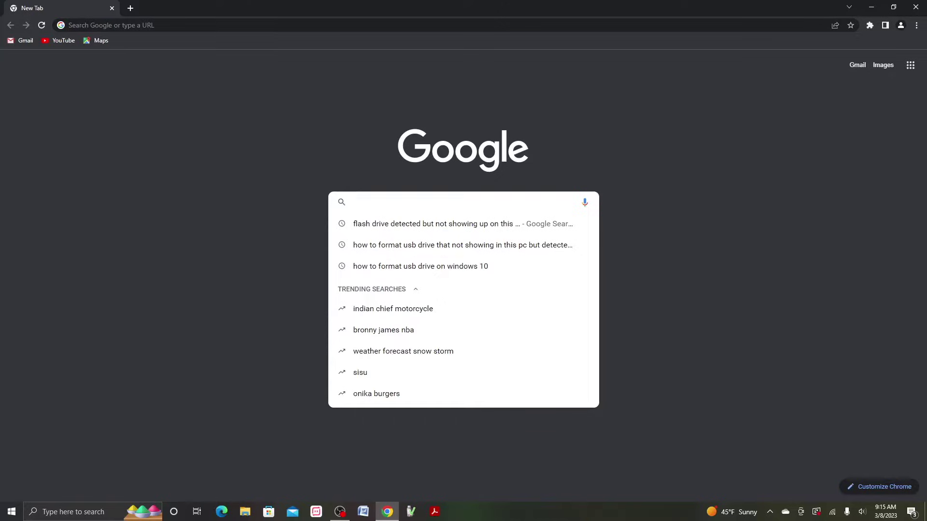
{"action": "type", "text": "transmac"}
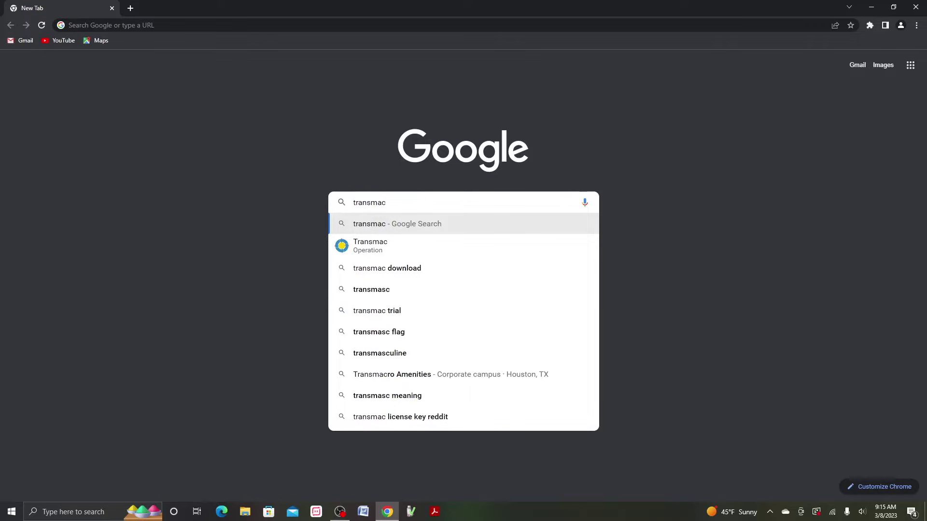
{"action": "left_click", "coordinate": [375, 253]}
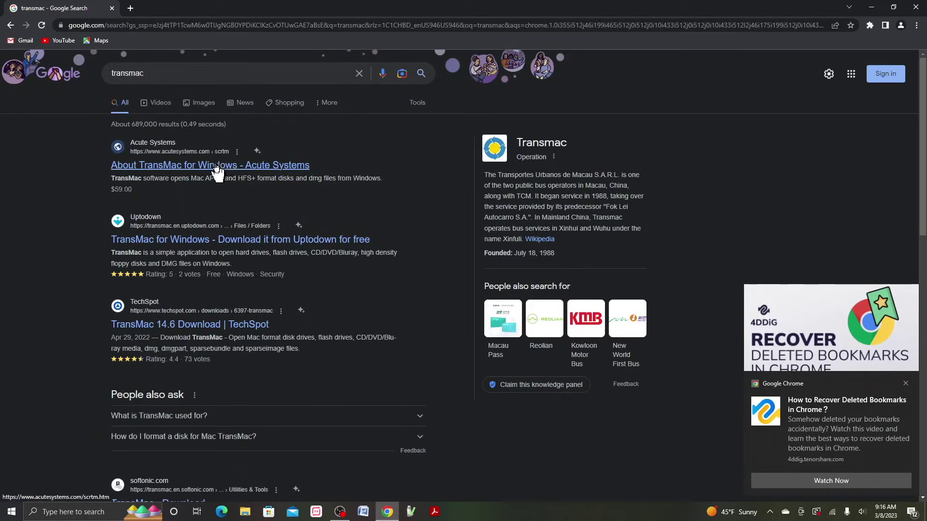
{"action": "left_click", "coordinate": [216, 169]}
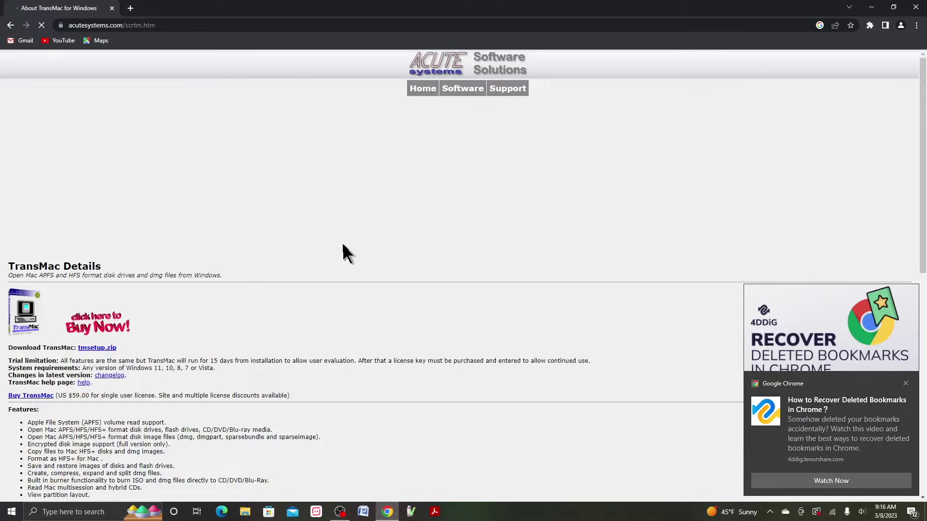
- Download tmsetup.zip from the TransMac details page and open the downloaded archive
{"action": "scroll", "coordinate": [336, 232], "scroll_direction": "down", "scroll_amount": 1}
{"action": "scroll", "coordinate": [339, 232], "scroll_direction": "down", "scroll_amount": 3}
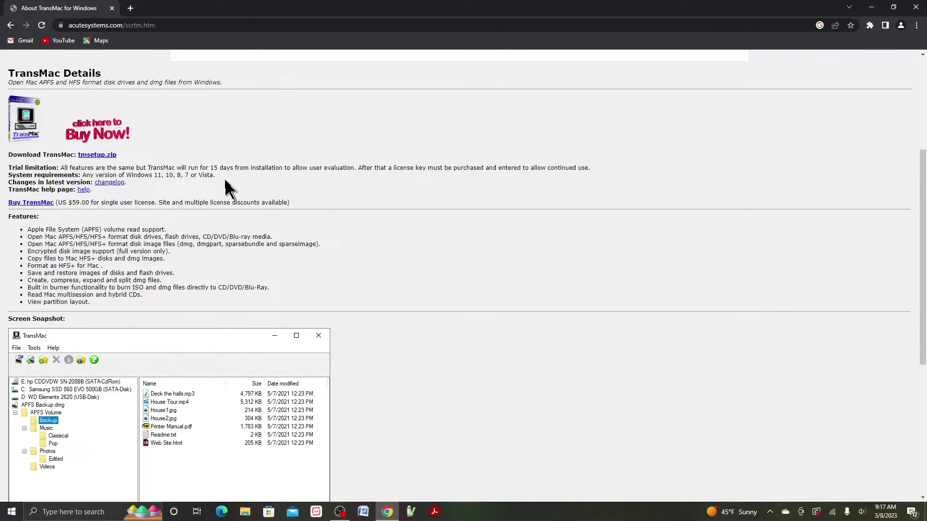
{"action": "left_click", "coordinate": [111, 155]}
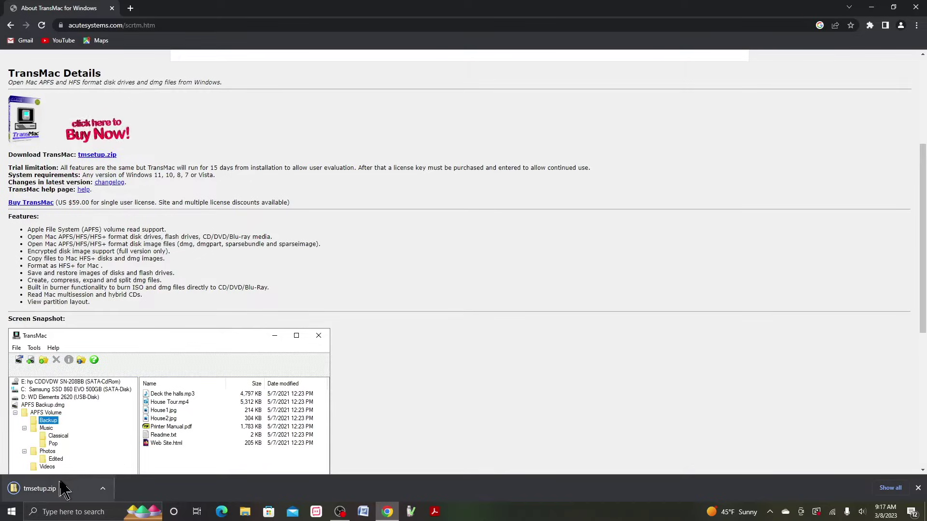
{"action": "scroll", "coordinate": [322, 381], "scroll_direction": "down", "scroll_amount": 4}
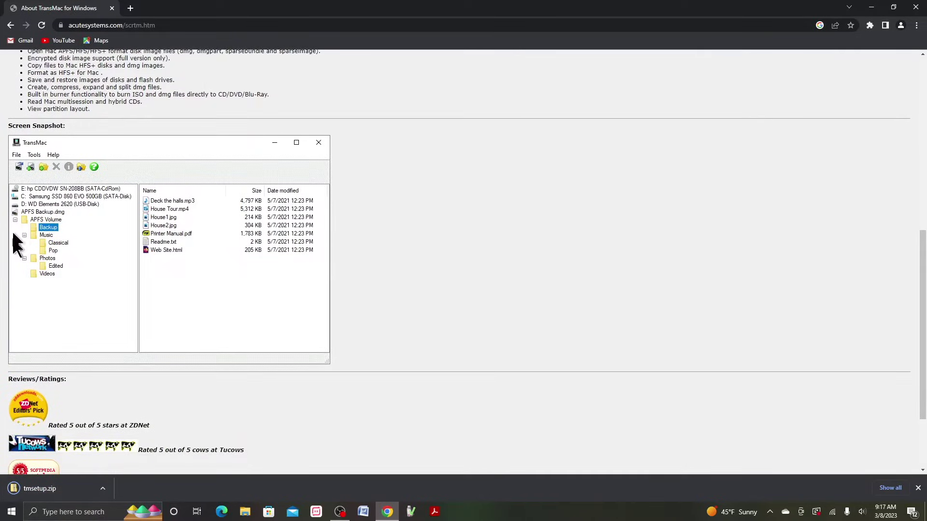
{"action": "scroll", "coordinate": [493, 303], "scroll_direction": "up", "scroll_amount": 1}
{"action": "scroll", "coordinate": [497, 311], "scroll_direction": "up", "scroll_amount": 6}
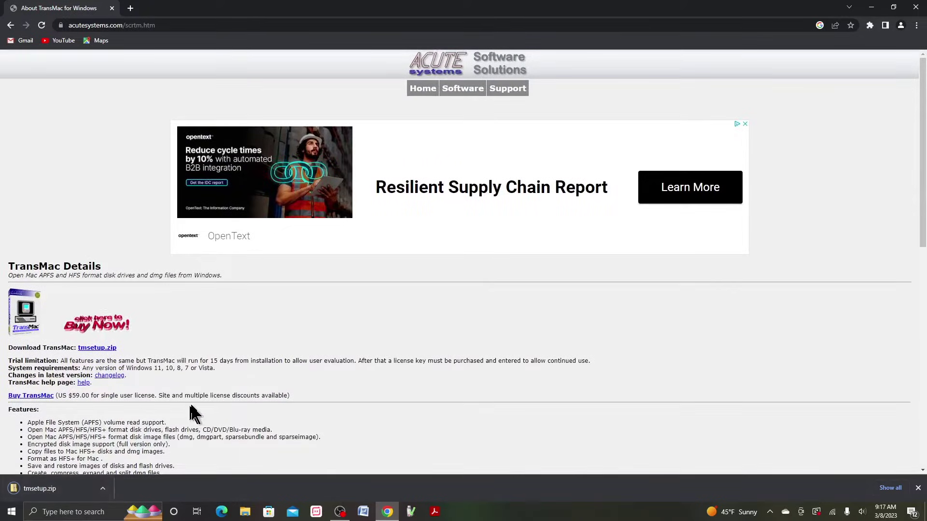
{"action": "scroll", "coordinate": [203, 413], "scroll_direction": "down", "scroll_amount": 5}
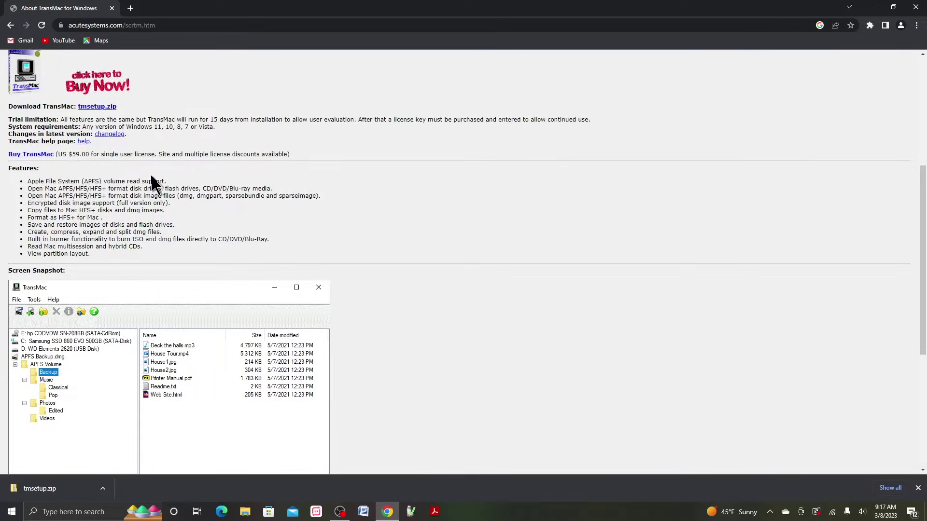
{"action": "left_click", "coordinate": [54, 496]}
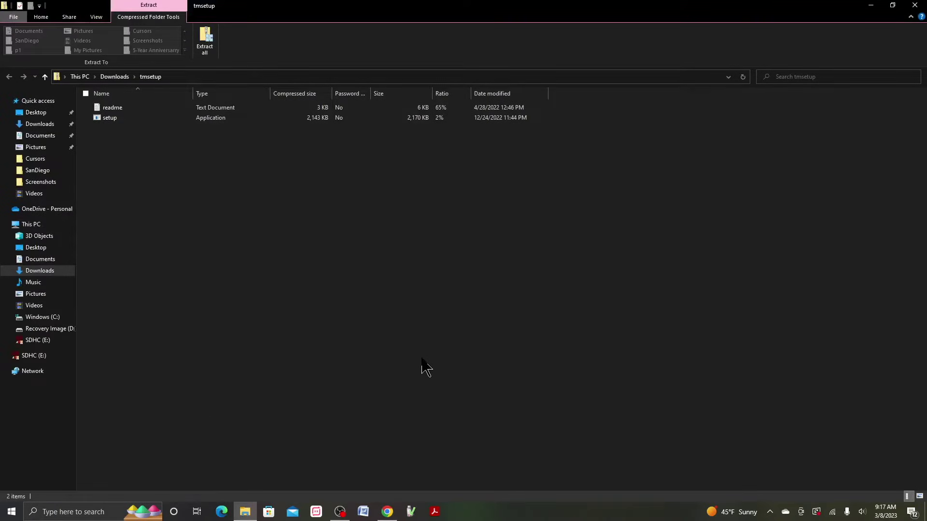
- Run setup and install TransMac in C:\Program Files (x86)\TransMac, accepting the licence, with a desktop icon and .dmg and .sparseimage file association
{"action": "double_click", "coordinate": [121, 119]}
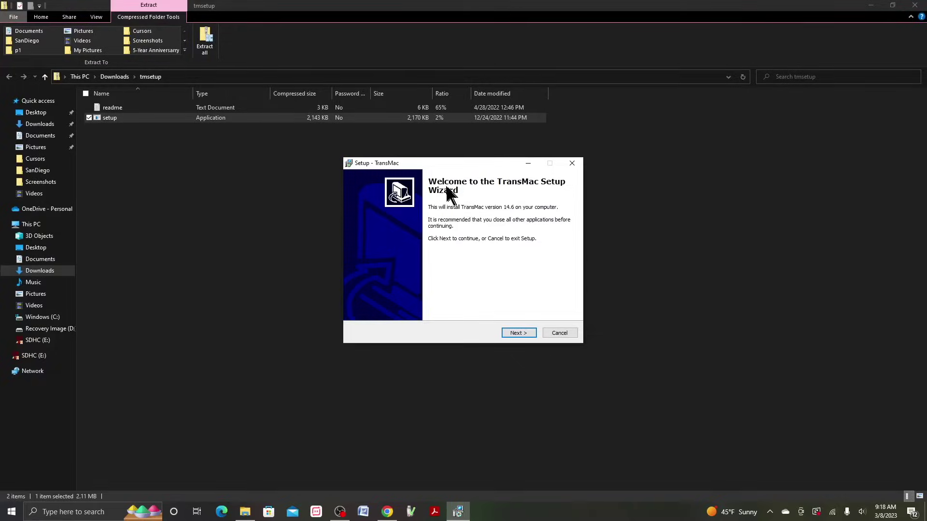
{"action": "left_click", "coordinate": [518, 333]}
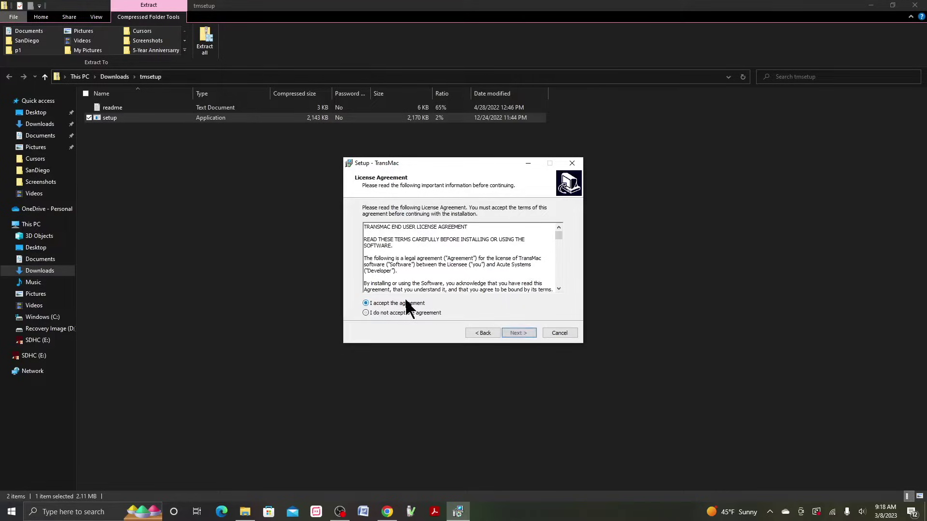
{"action": "left_click", "coordinate": [519, 334]}
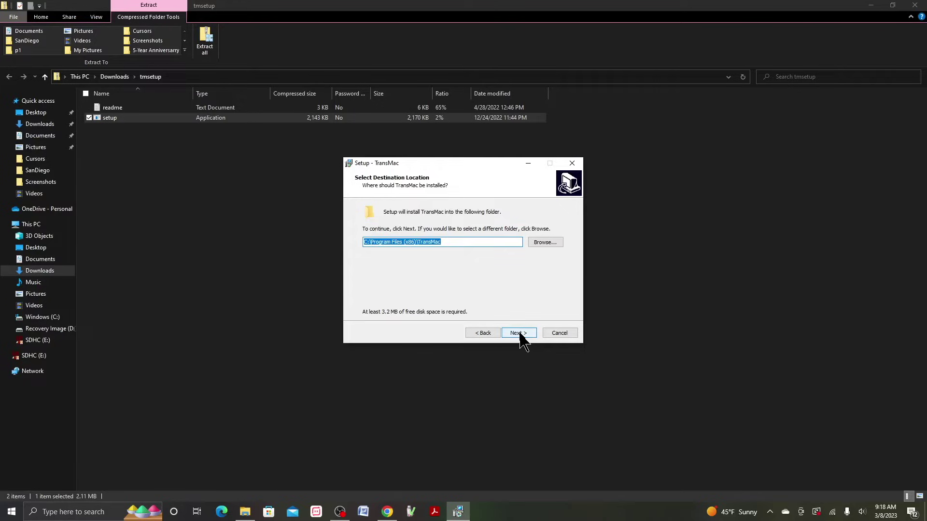
{"action": "left_click", "coordinate": [519, 332]}
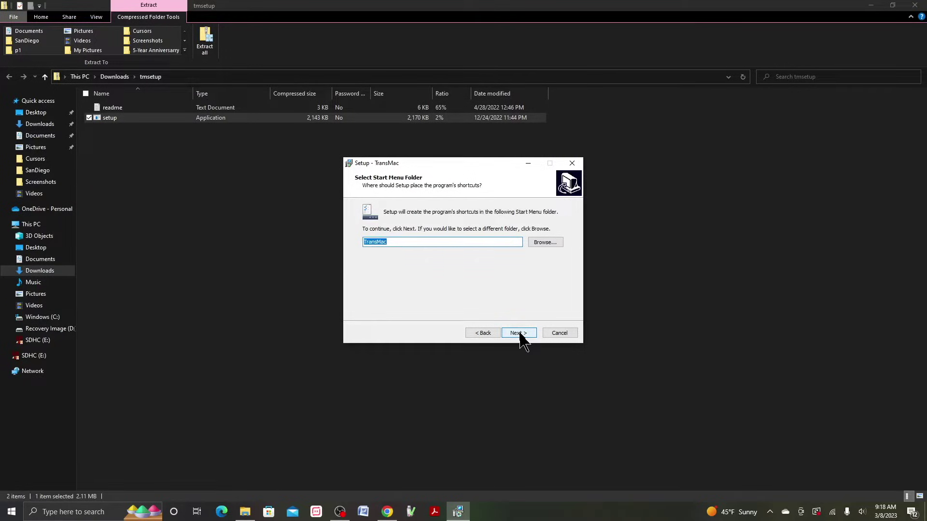
{"action": "left_click", "coordinate": [519, 333]}
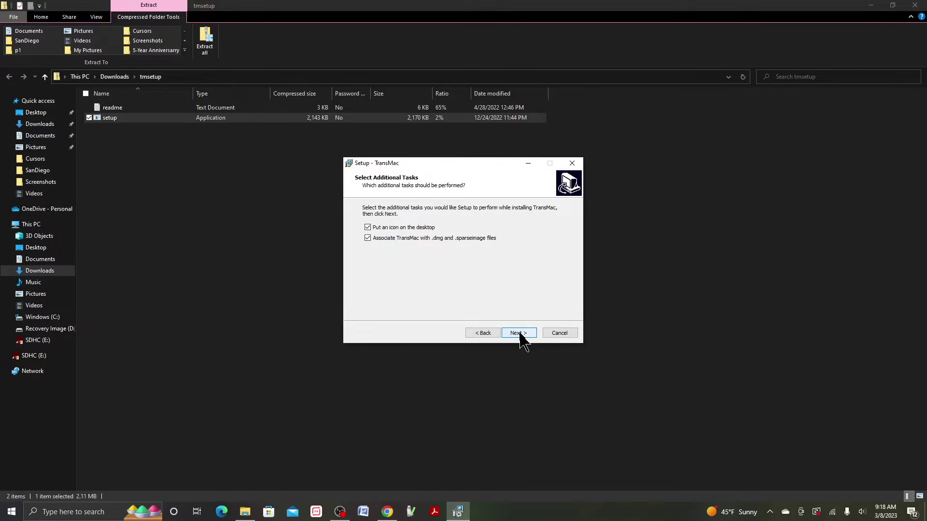
{"action": "left_click", "coordinate": [518, 333]}
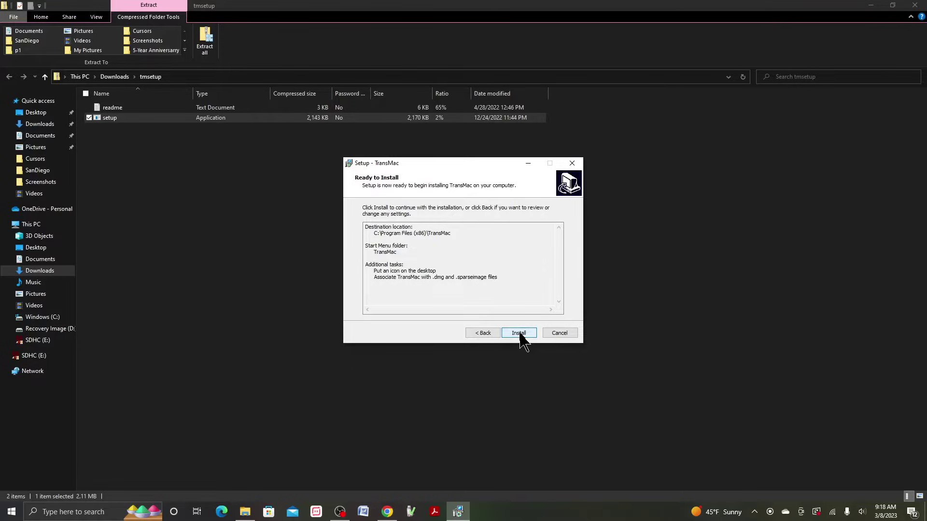
{"action": "left_click", "coordinate": [519, 333]}
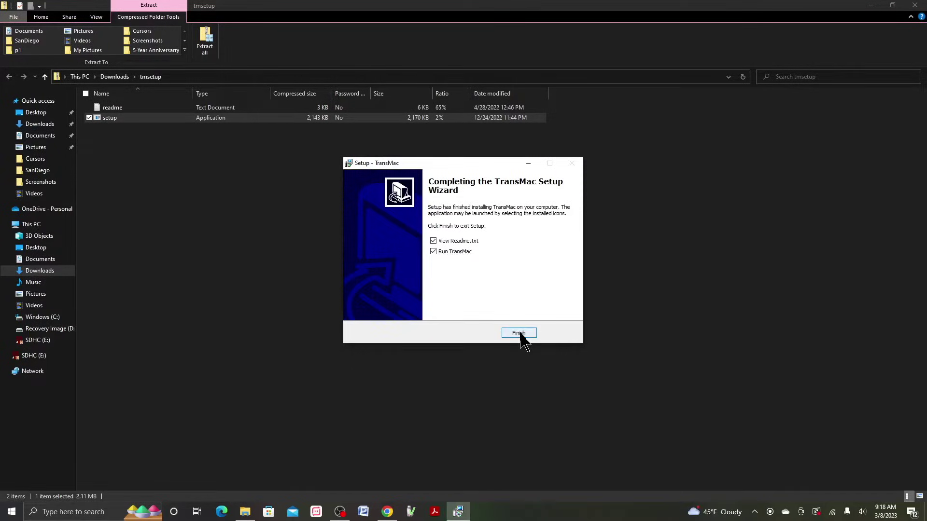
- Finish the TransMac setup with the readme and run options kept, continue the trial and maximize the TransMac window
{"action": "left_click", "coordinate": [519, 333]}
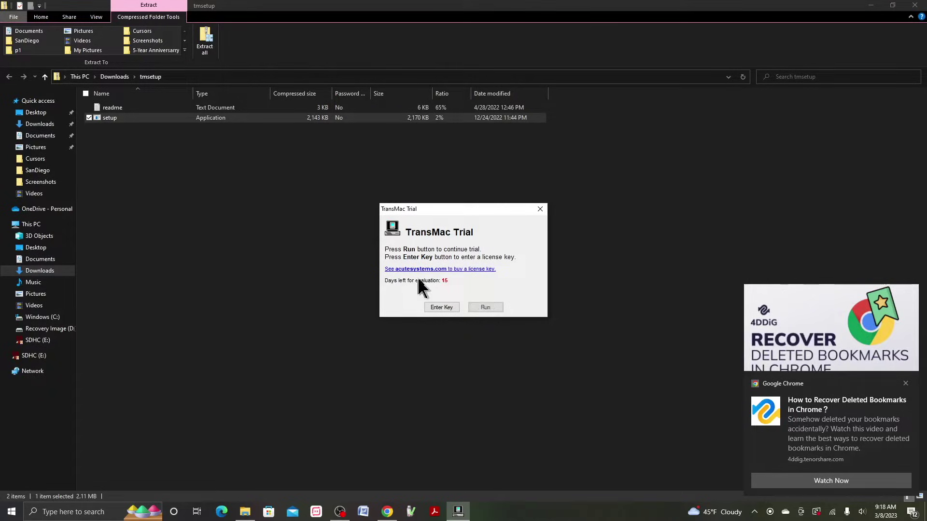
{"action": "left_click", "coordinate": [486, 308]}
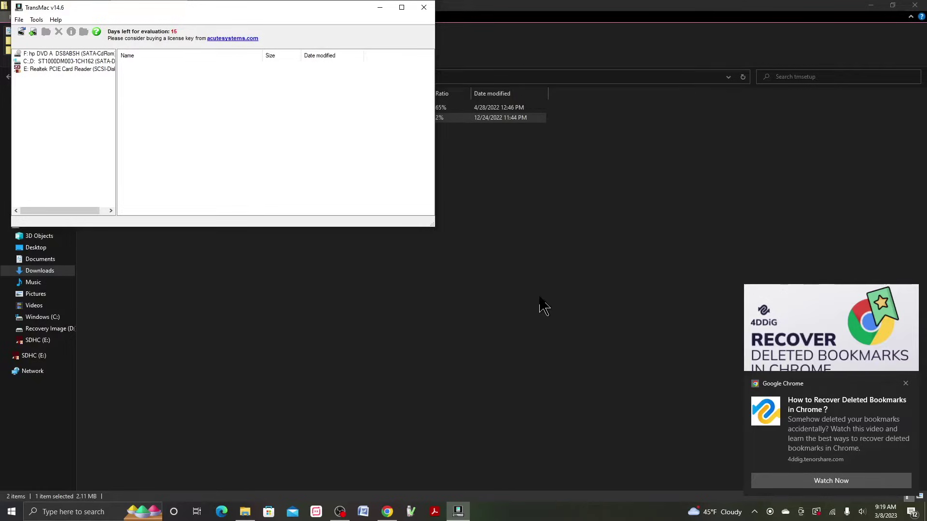
{"action": "left_click", "coordinate": [401, 7]}
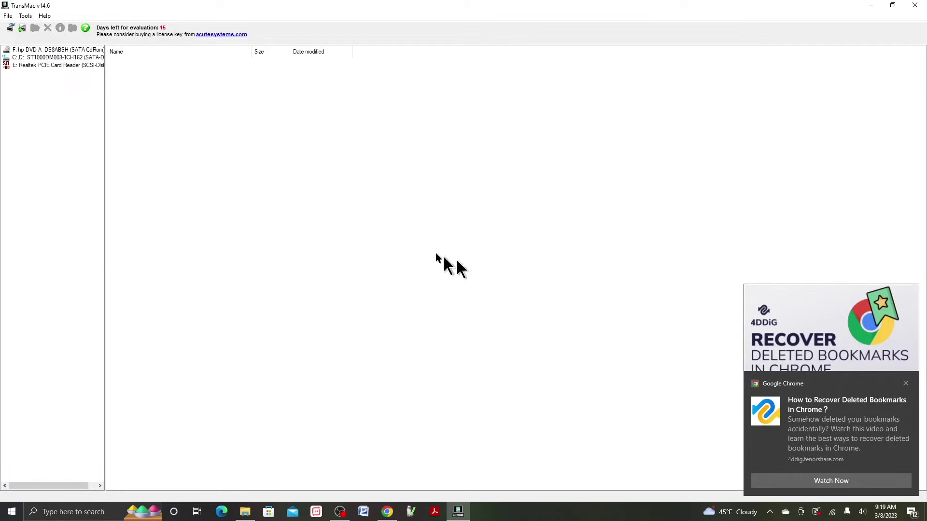
- Open the E: Realtek PCIE Card Reader drive, restart TransMac as Administrator and continue the trial
{"action": "left_click", "coordinate": [32, 66]}
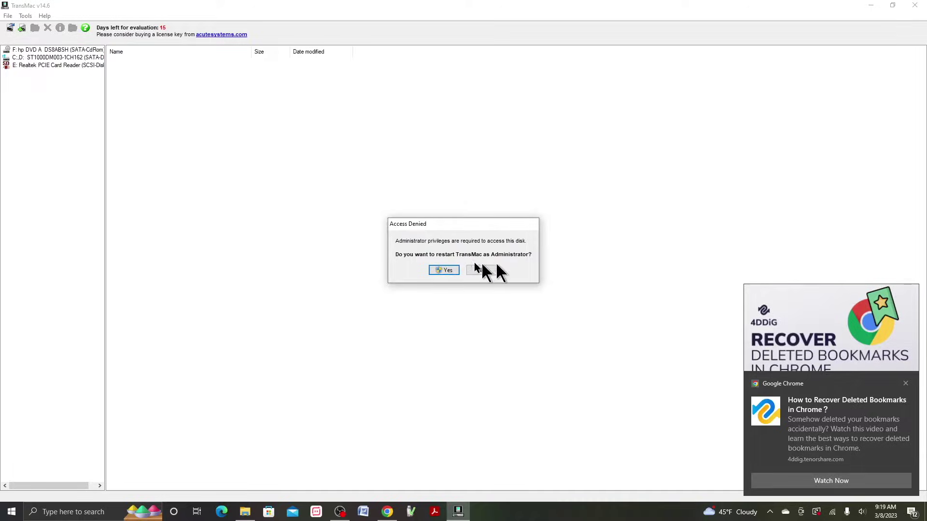
{"action": "left_click", "coordinate": [435, 268]}
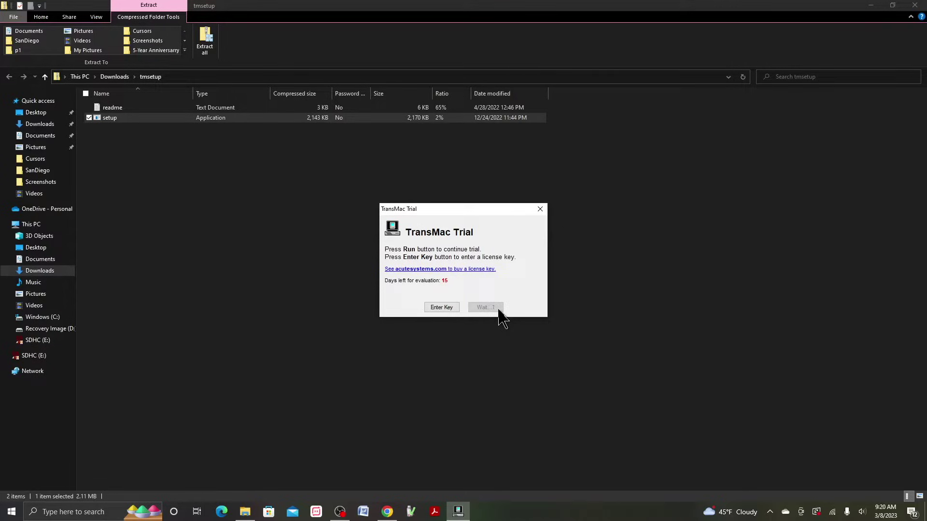
{"action": "left_click", "coordinate": [490, 311]}
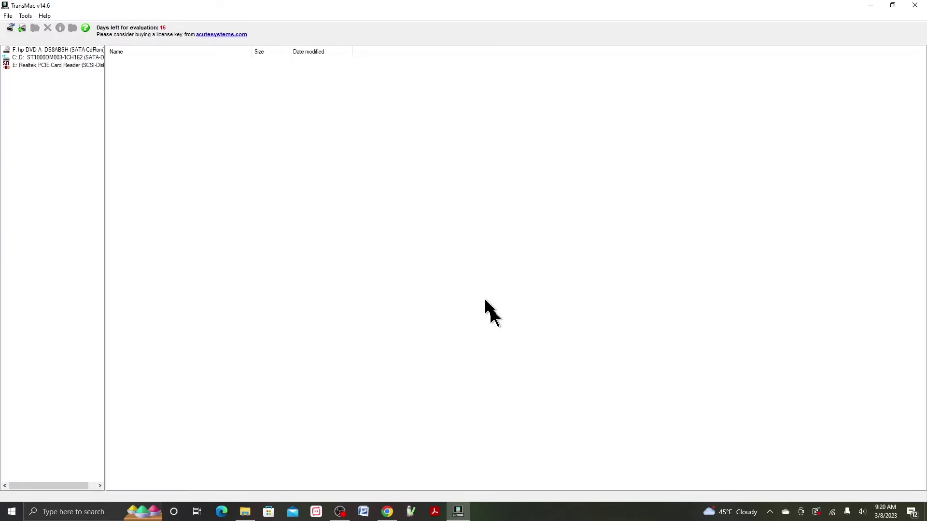
- Start Restore with Disk Image on the E: Realtek PCIE Card Reader drive, accept overwriting its PC volumes and browse for an image
{"action": "right_click", "coordinate": [50, 71]}
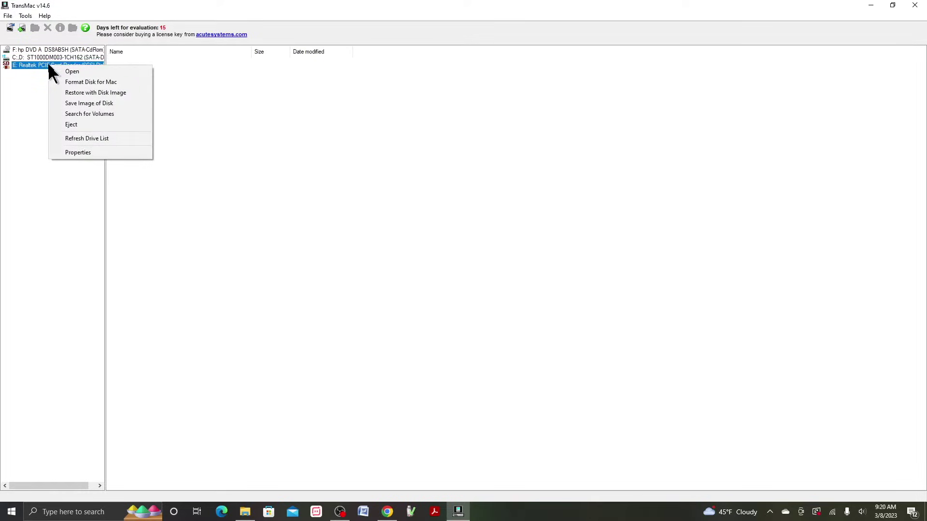
{"action": "left_click", "coordinate": [54, 93]}
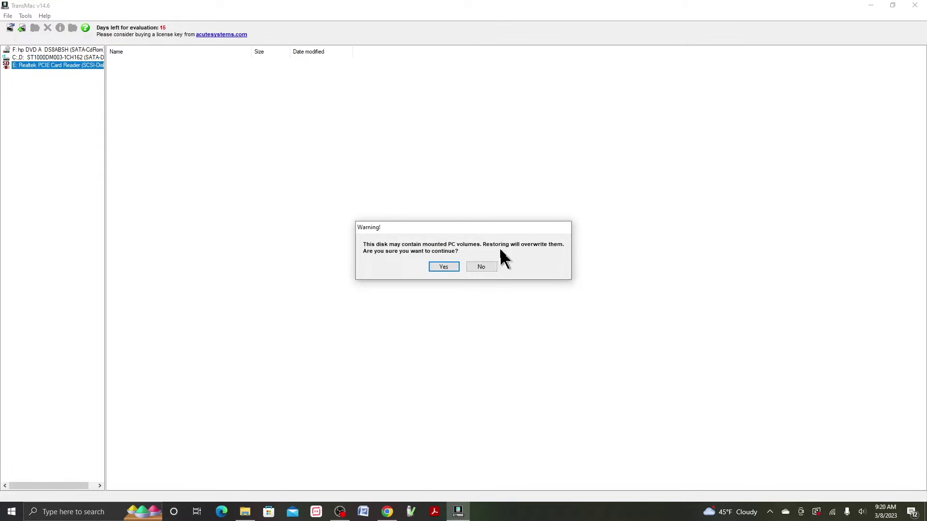
{"action": "left_click", "coordinate": [443, 268]}
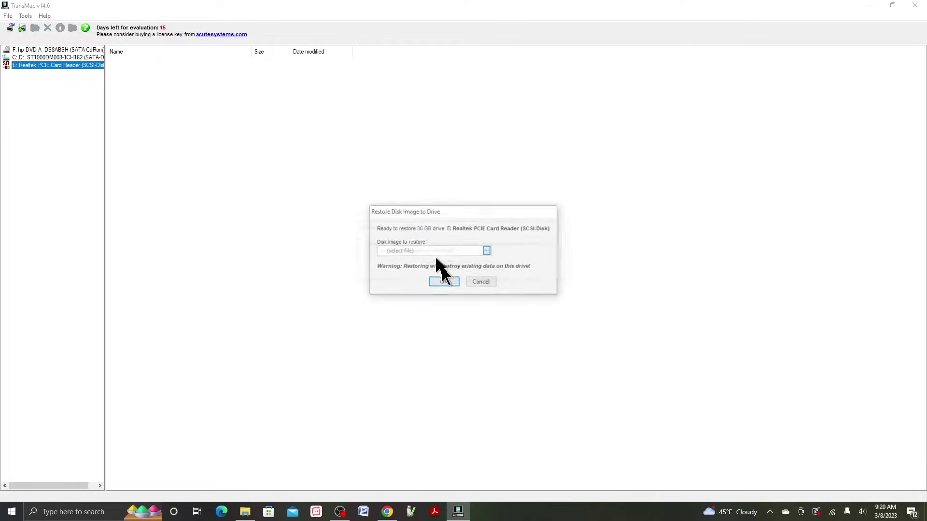
{"action": "left_click", "coordinate": [487, 251]}
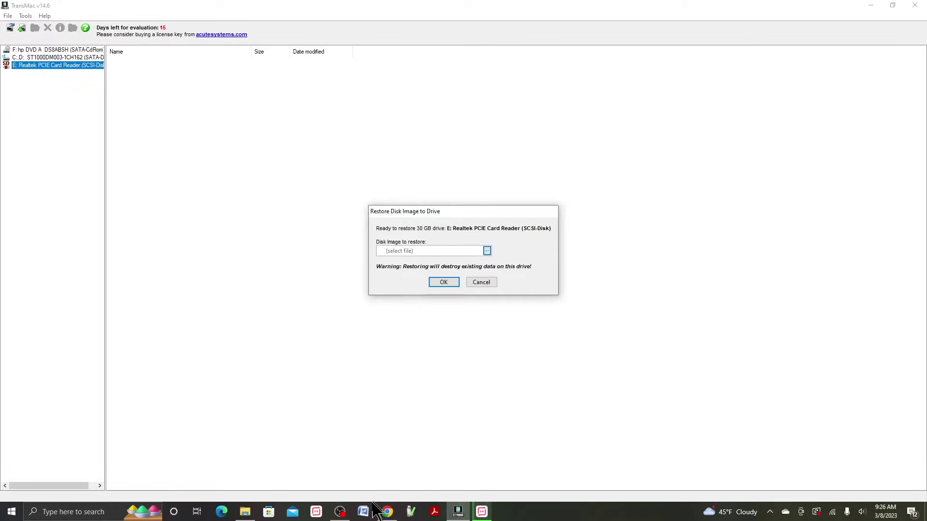
- Switch to Google Chrome and search Google in a new tab for installesd.dmg download
{"action": "left_click", "coordinate": [387, 512]}
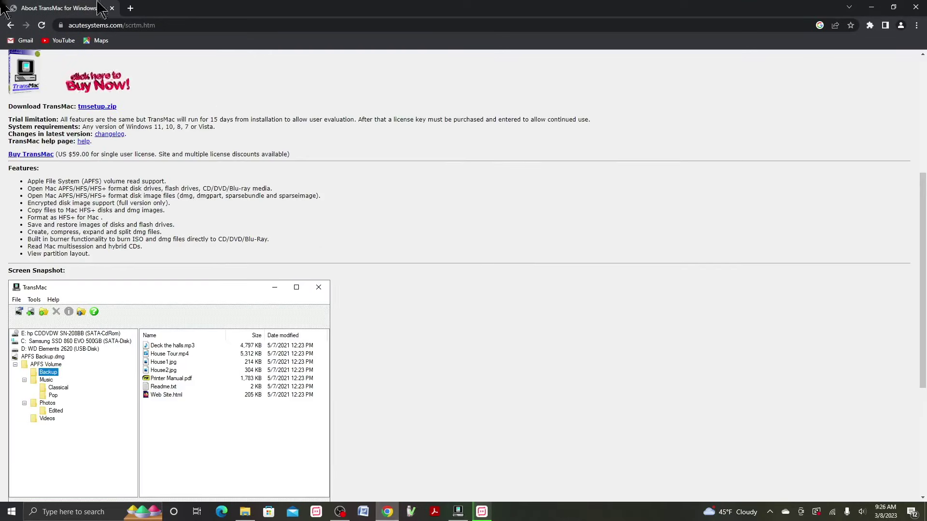
{"action": "left_click", "coordinate": [130, 8]}
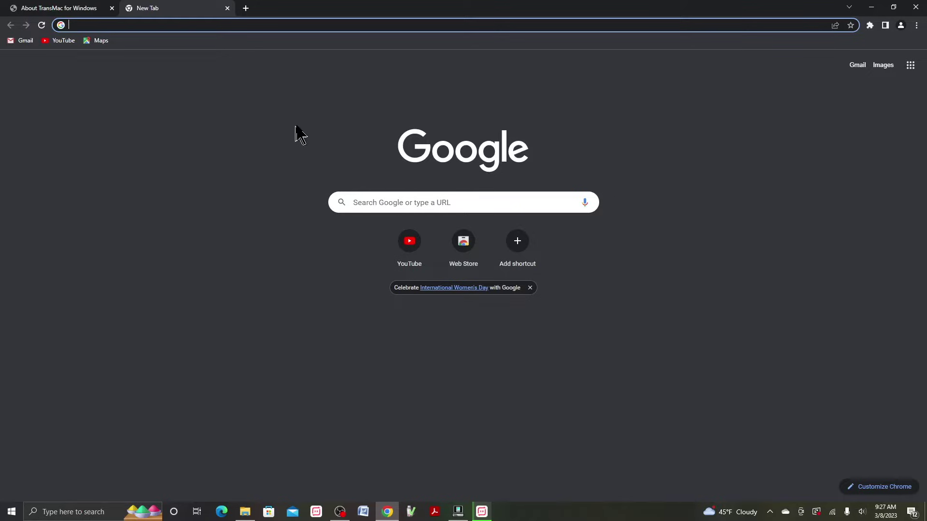
{"action": "type", "text": "i"}
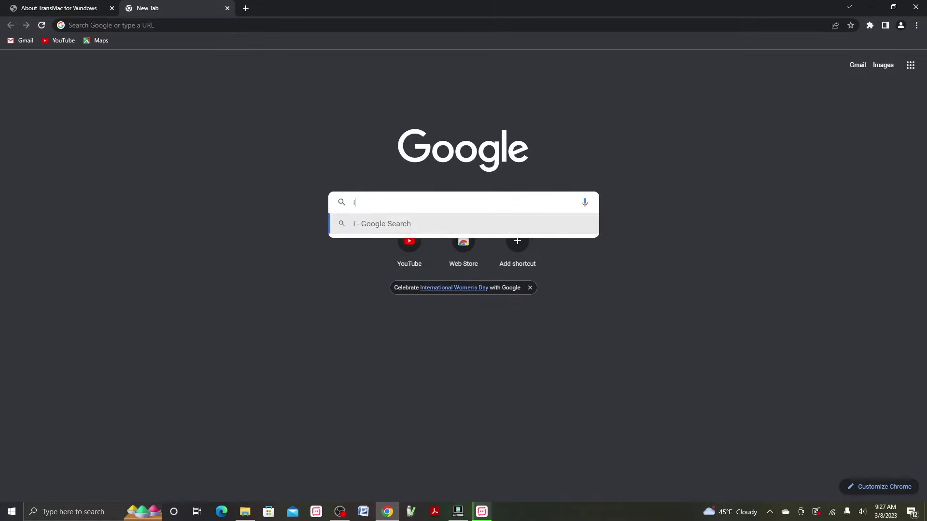
{"action": "type", "text": "nstallesd"}
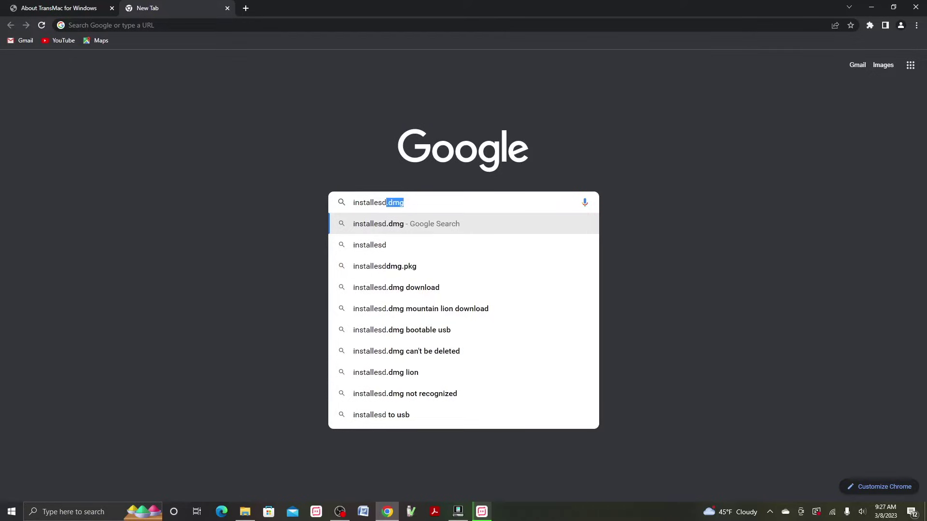
{"action": "key", "text": "Return"}
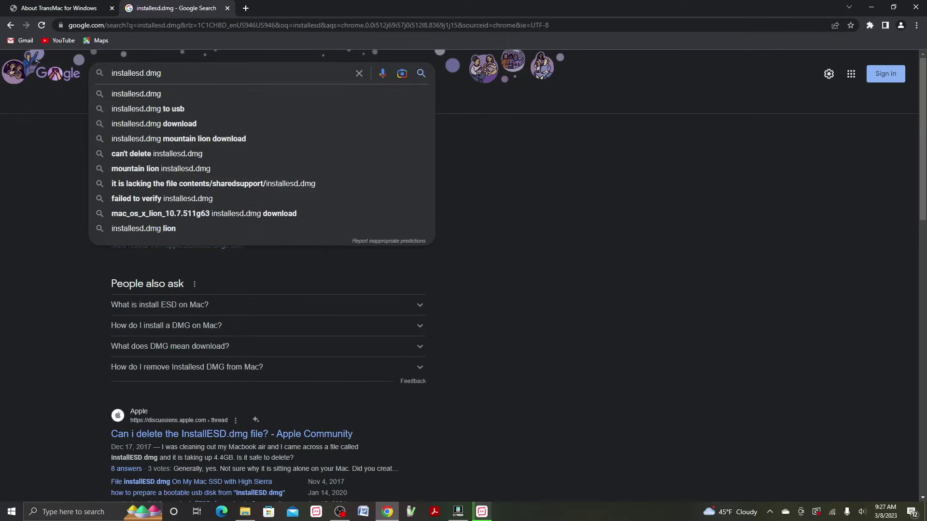
{"action": "type", "text": "d"}
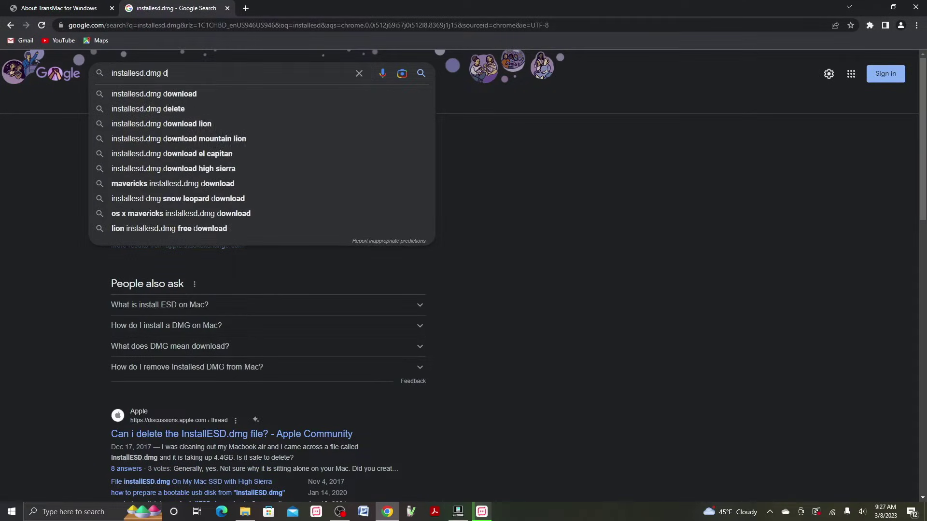
{"action": "type", "text": "ownload"}
{"action": "key", "text": "Return"}
{"action": "left_click", "coordinate": [203, 97]}
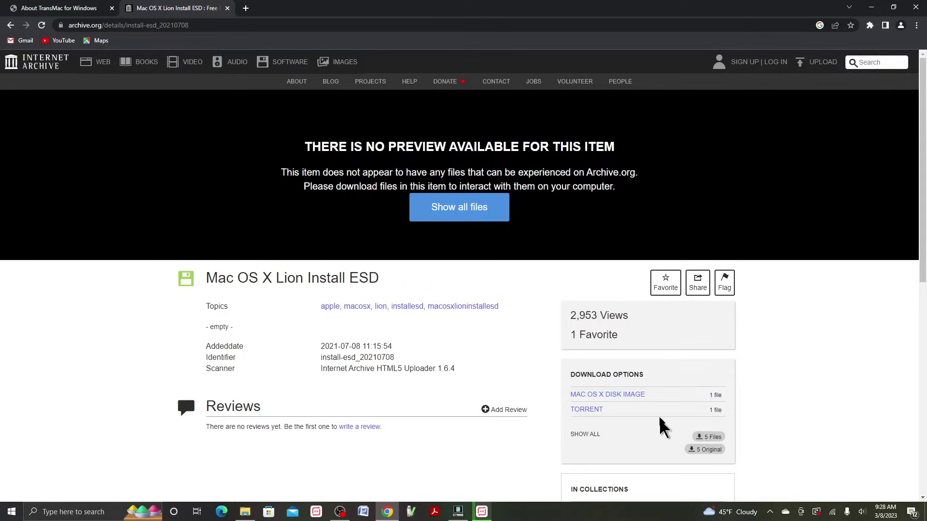
{"action": "left_click", "coordinate": [637, 396]}
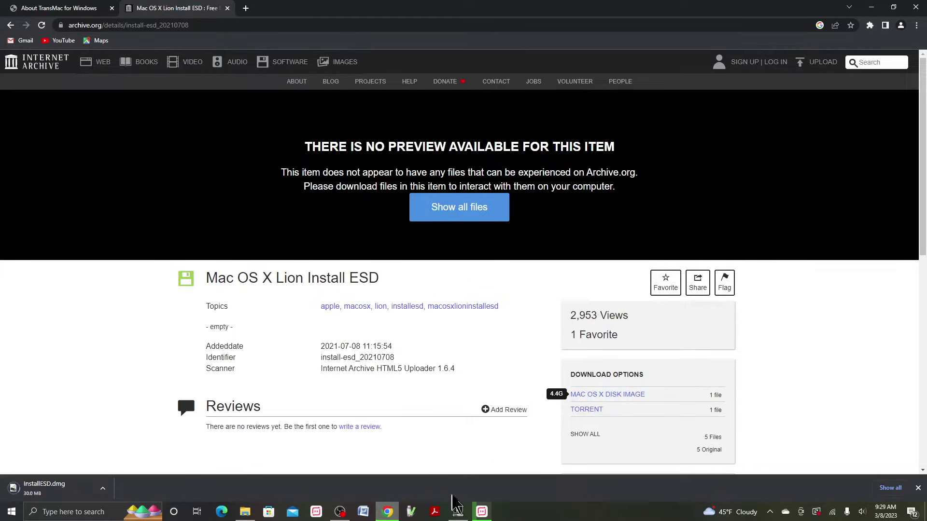
{"action": "left_click", "coordinate": [459, 512]}
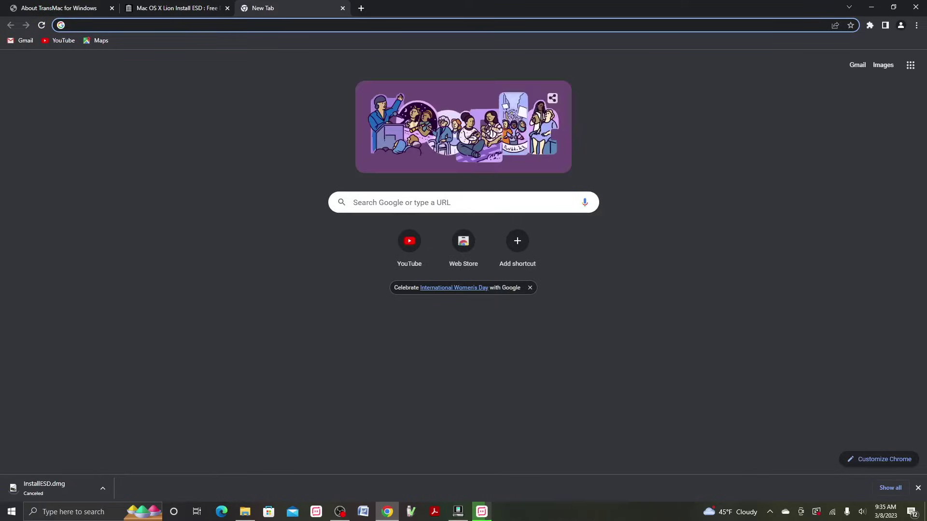
- Search Google for installmacosx.dmg in the new Chrome tab
{"action": "left_click", "coordinate": [435, 202]}
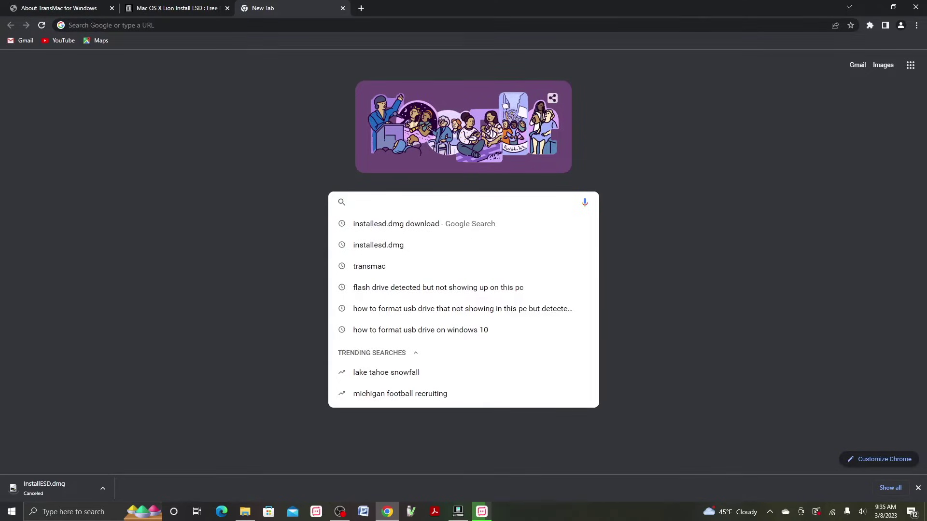
{"action": "type", "text": "install"}
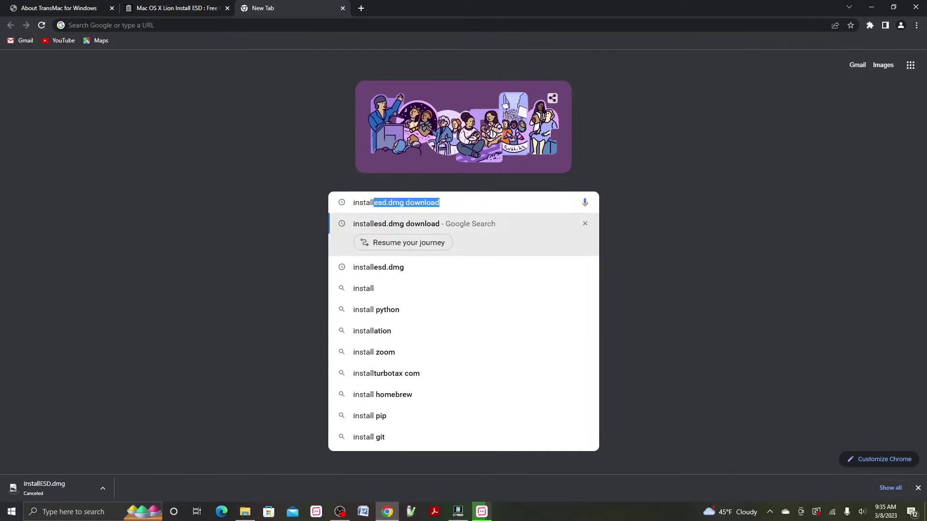
{"action": "type", "text": "ma"}
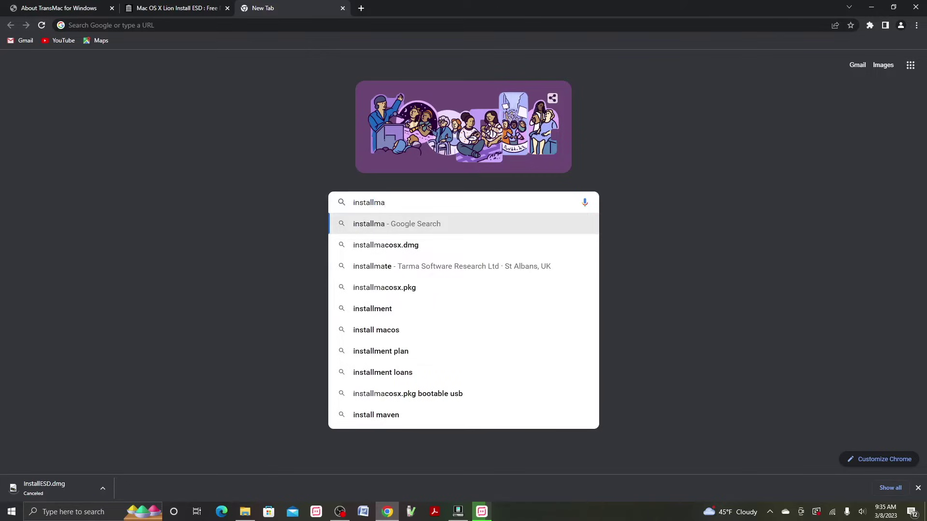
{"action": "type", "text": "cosx"}
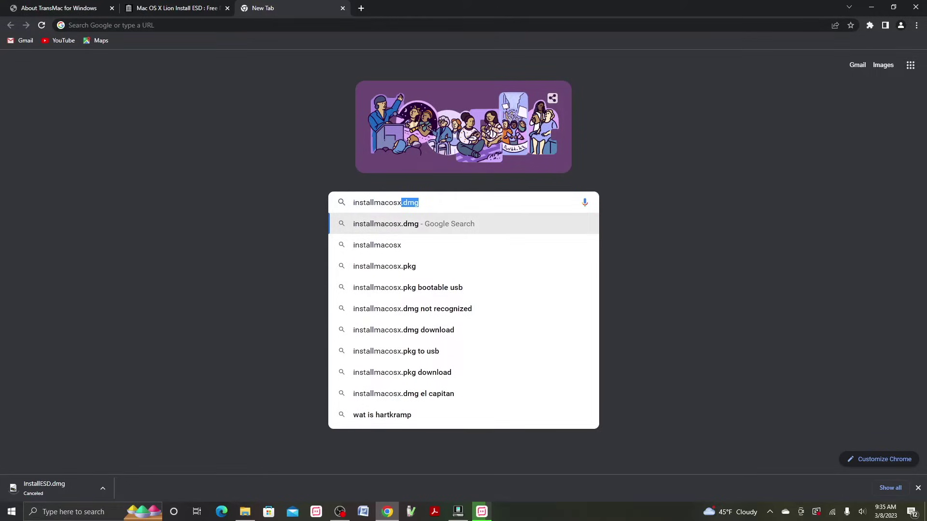
{"action": "type", "text": ".dmg"}
{"action": "key", "text": "Return"}
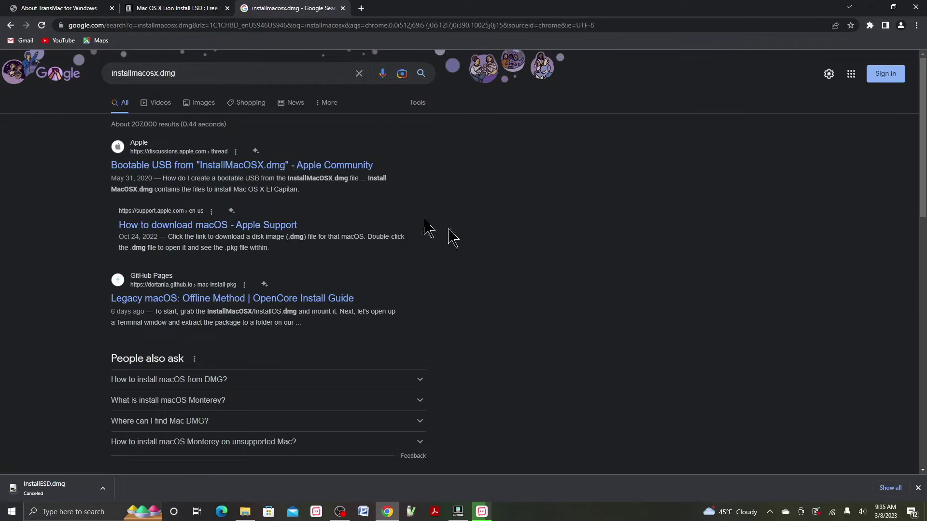
- Read the Apple Community thread about a bootable USB from InstallMacOSX.dmg and its replies, and return to the search results
{"action": "left_click", "coordinate": [283, 167]}
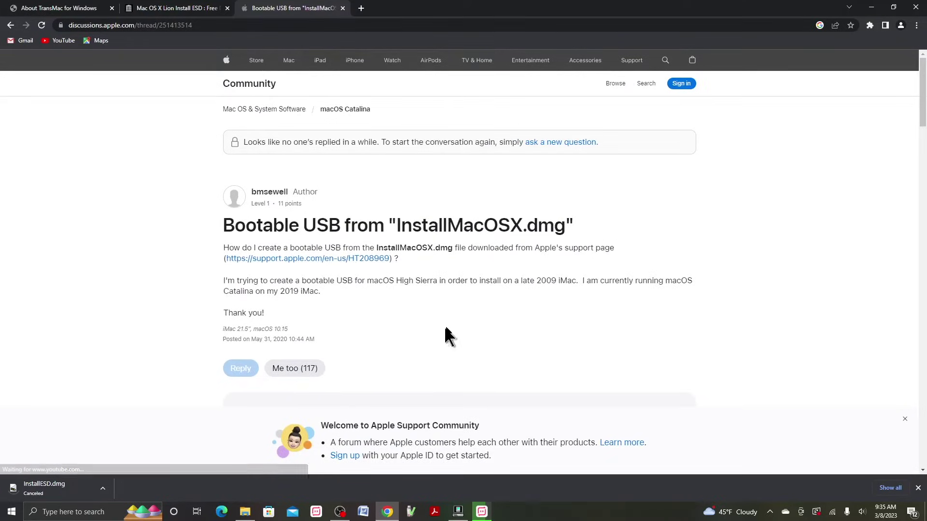
{"action": "scroll", "coordinate": [447, 348], "scroll_direction": "down", "scroll_amount": 5}
{"action": "scroll", "coordinate": [454, 331], "scroll_direction": "down", "scroll_amount": 9}
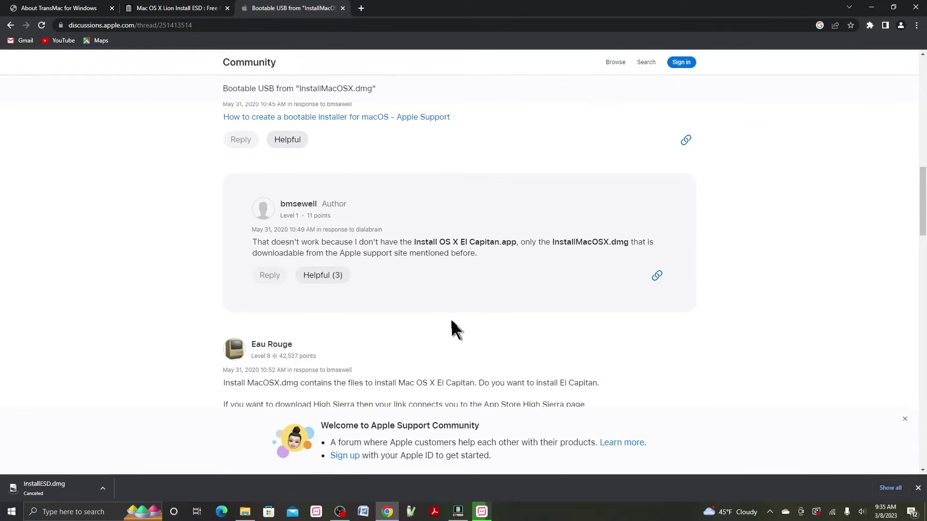
{"action": "scroll", "coordinate": [453, 330], "scroll_direction": "down", "scroll_amount": 4}
{"action": "scroll", "coordinate": [453, 330], "scroll_direction": "up", "scroll_amount": 7}
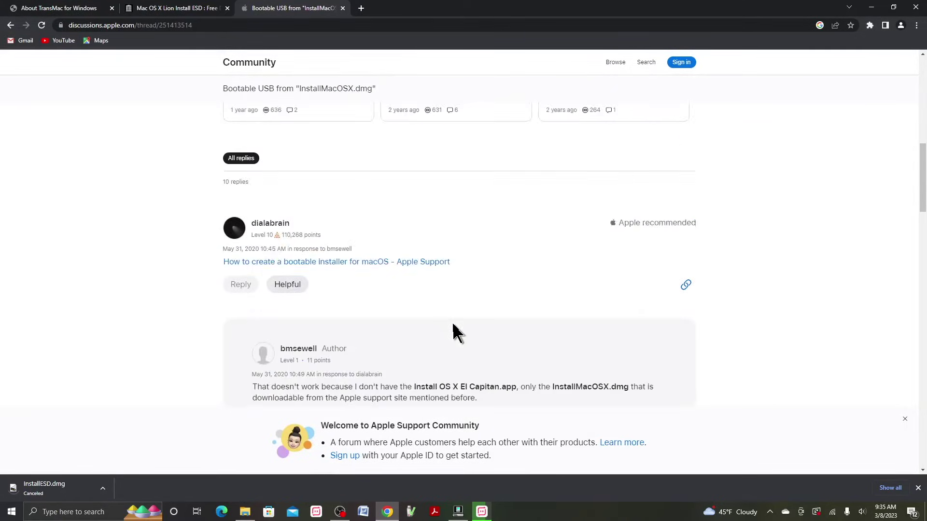
{"action": "scroll", "coordinate": [452, 329], "scroll_direction": "up", "scroll_amount": 12}
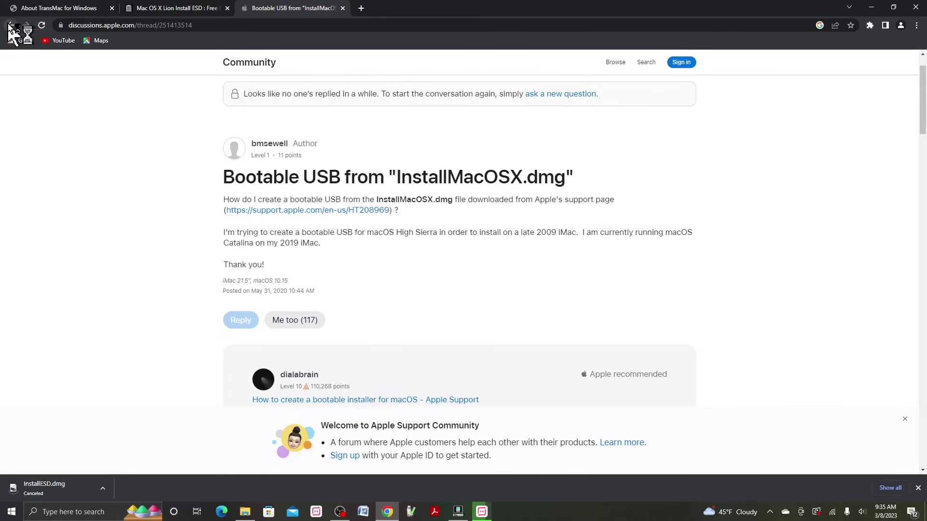
{"action": "left_click", "coordinate": [10, 25]}
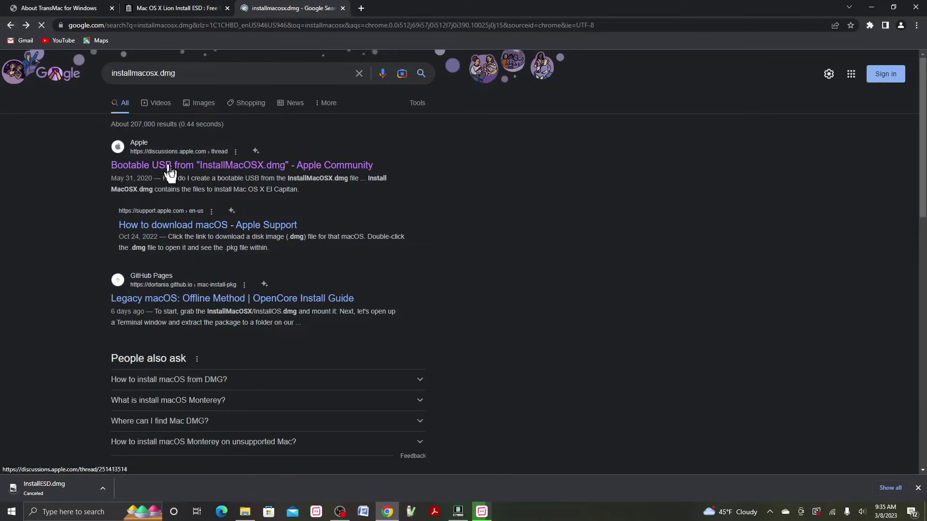
- Open Apple Support's How to download macOS page and download the Mountain Lion 10.8 disk image
{"action": "left_click", "coordinate": [202, 231]}
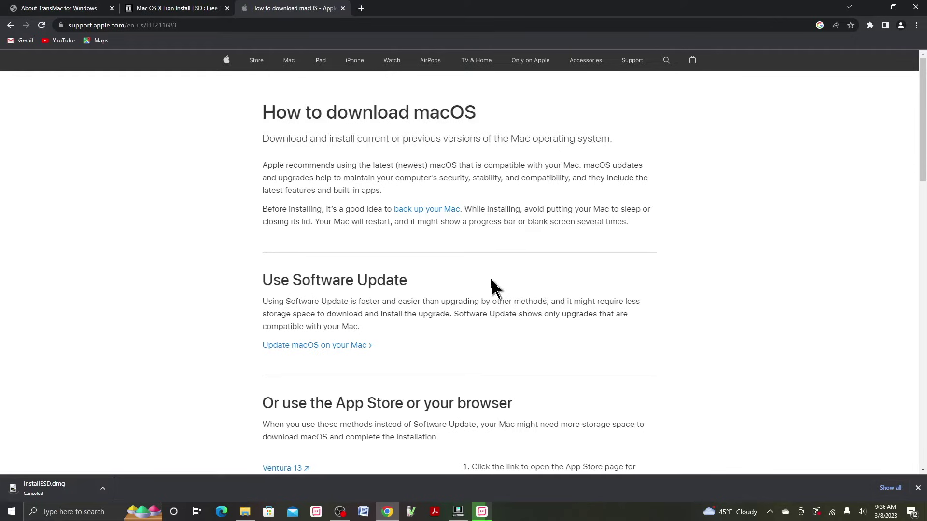
{"action": "scroll", "coordinate": [516, 286], "scroll_direction": "down", "scroll_amount": 2}
{"action": "scroll", "coordinate": [517, 285], "scroll_direction": "down", "scroll_amount": 2}
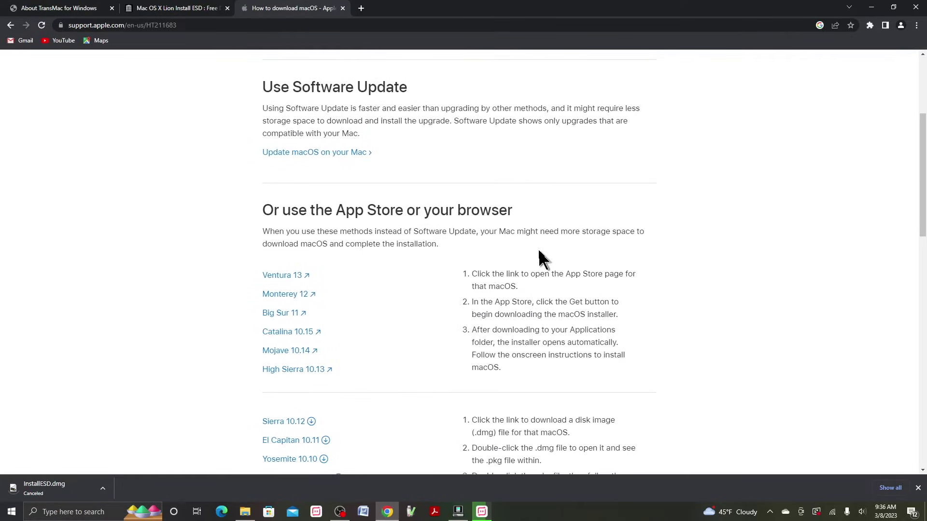
{"action": "scroll", "coordinate": [539, 255], "scroll_direction": "down", "scroll_amount": 2}
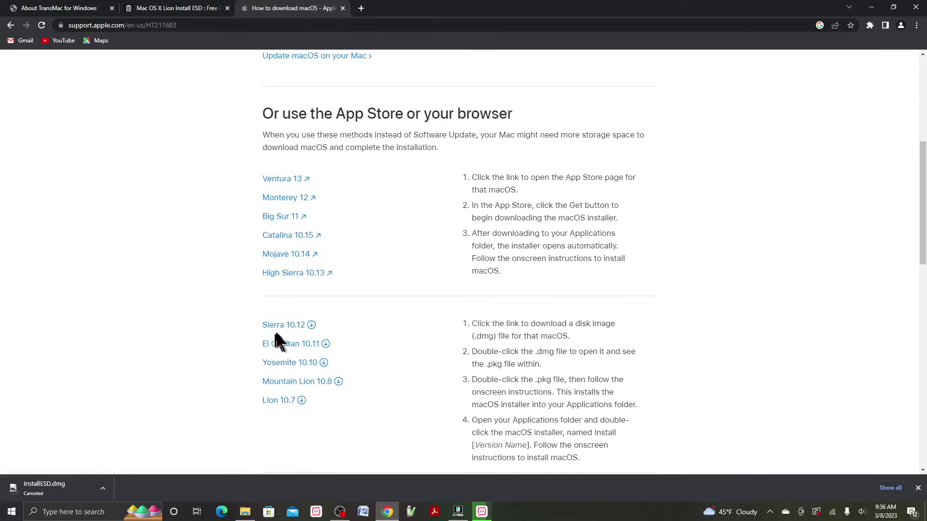
{"action": "left_click", "coordinate": [326, 382]}
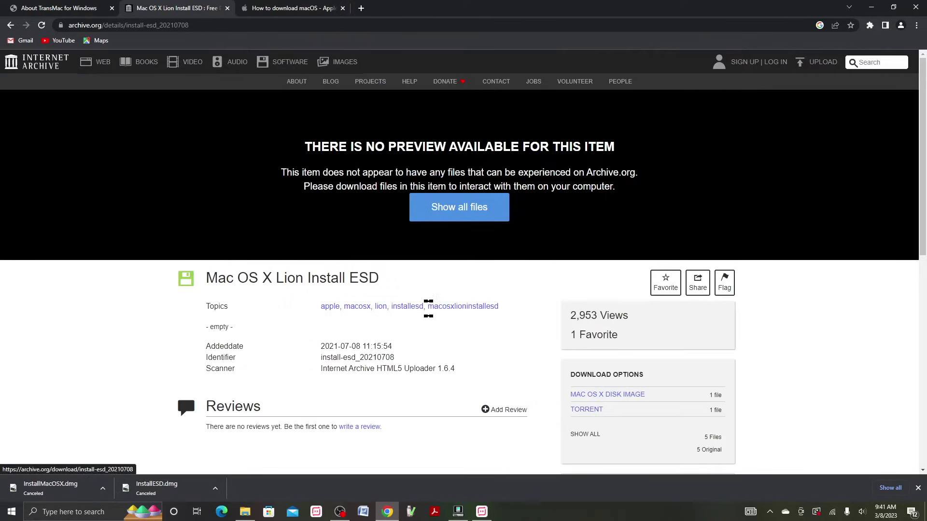
- Switch to TransMac and choose InstallESD.dmg from the Downloads folder as the disk image to restore
{"action": "left_click", "coordinate": [458, 512]}
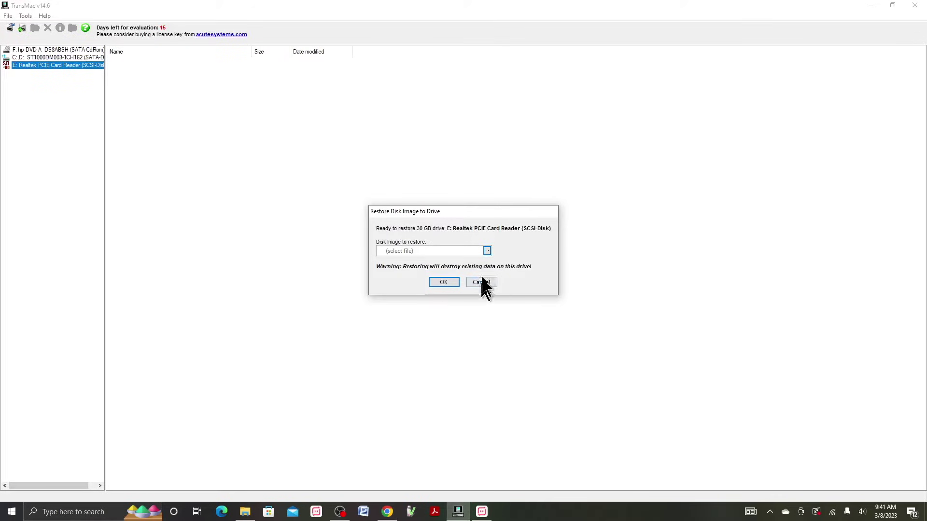
{"action": "left_click", "coordinate": [487, 251]}
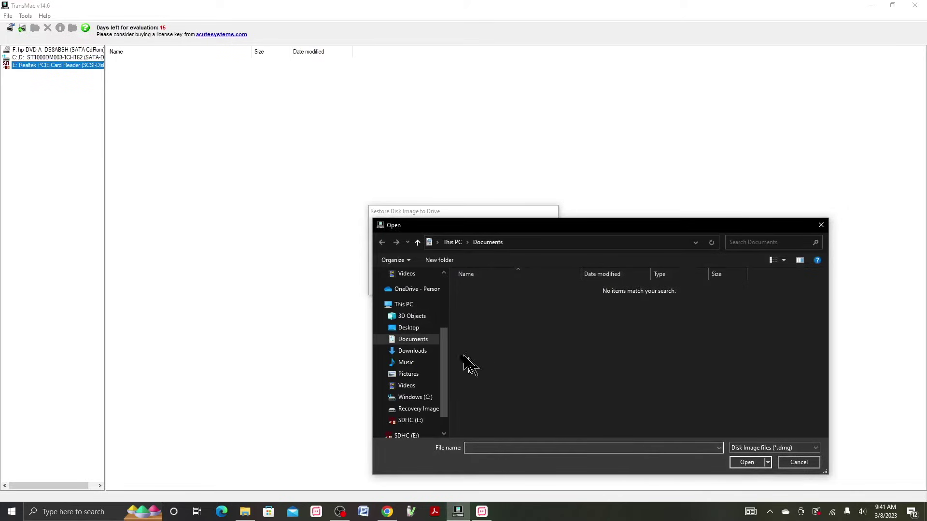
{"action": "left_click", "coordinate": [414, 351]}
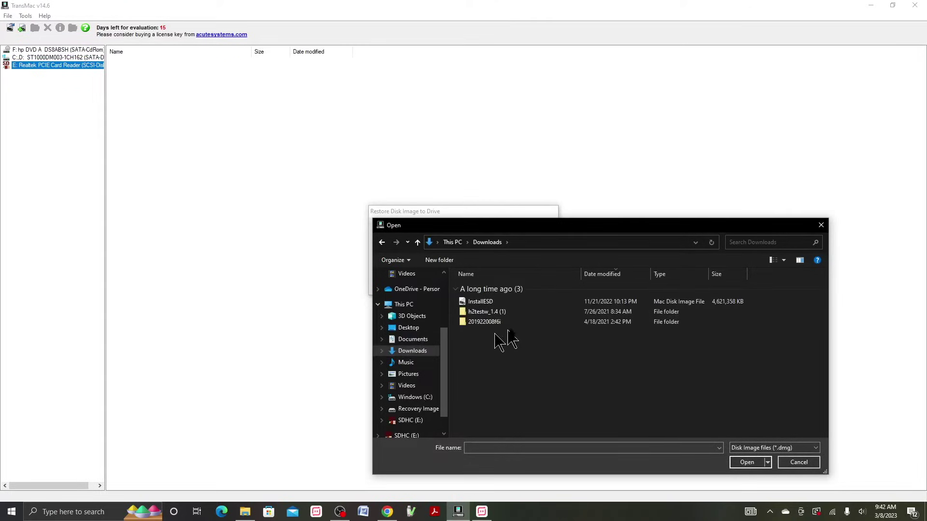
{"action": "left_click", "coordinate": [525, 306]}
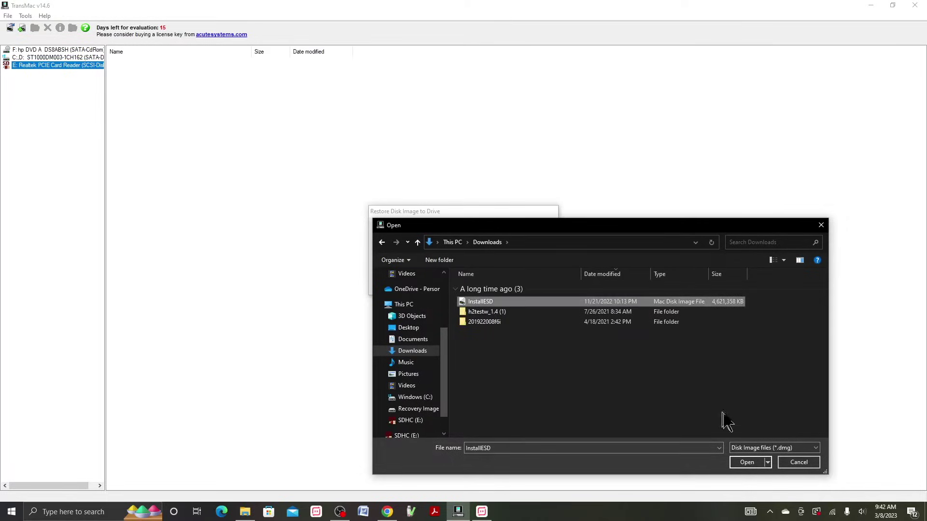
{"action": "left_click", "coordinate": [755, 462]}
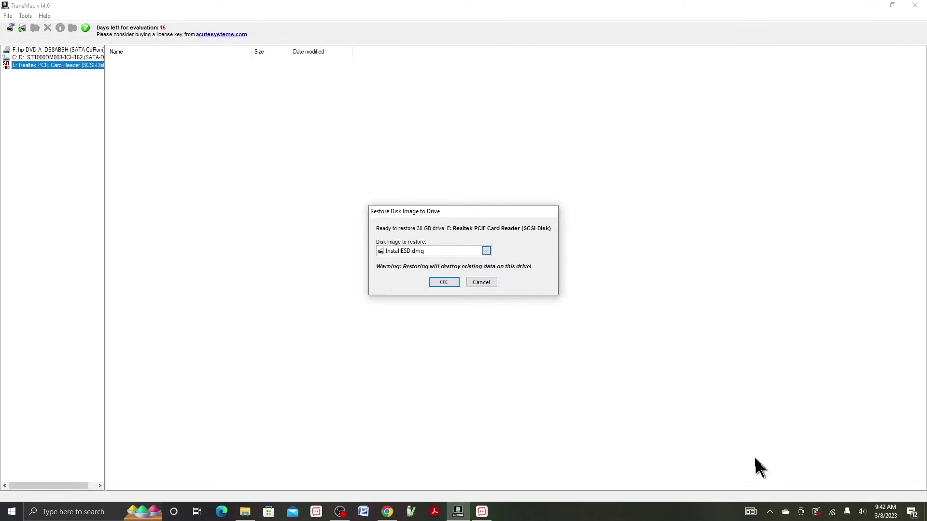
- Restore InstallESD.dmg to the E: Realtek PCIE Card Reader drive, accepting the overwrite, and dismiss the completion message
{"action": "left_click", "coordinate": [443, 282]}
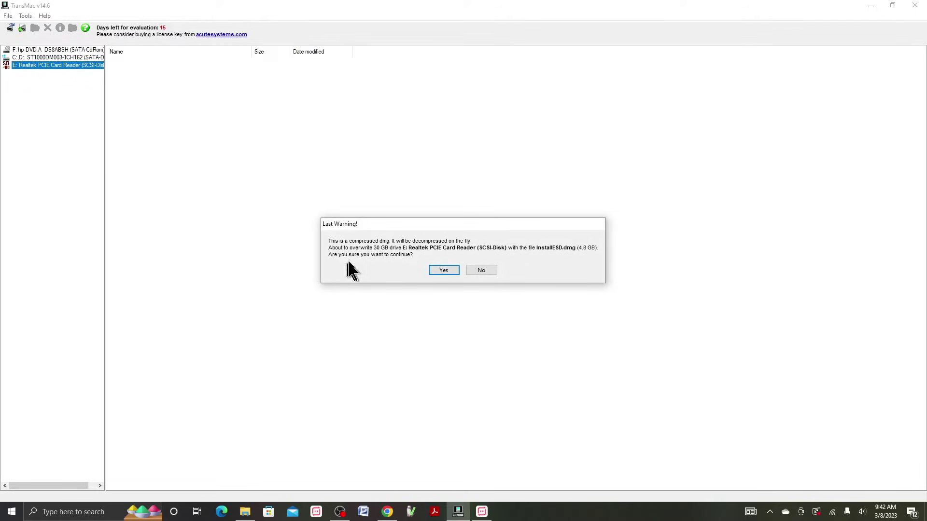
{"action": "left_click", "coordinate": [438, 271]}
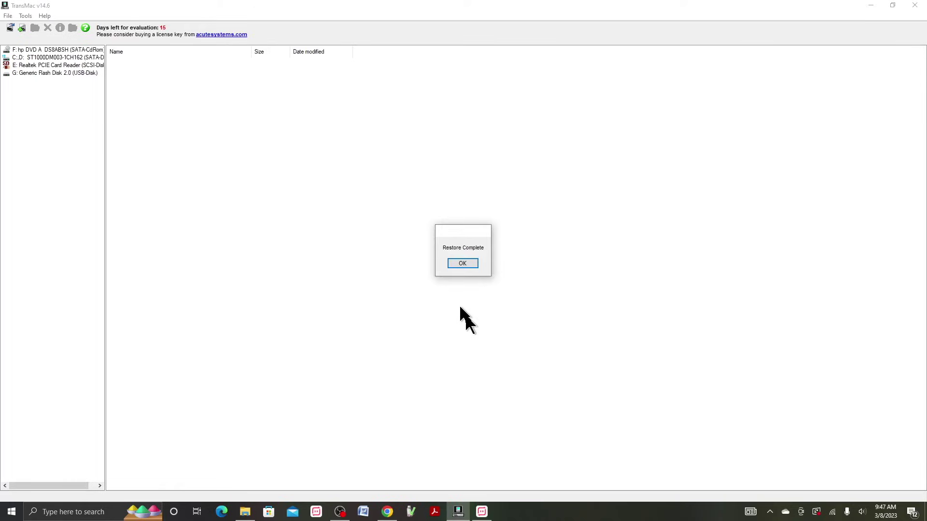
{"action": "left_click", "coordinate": [469, 263]}
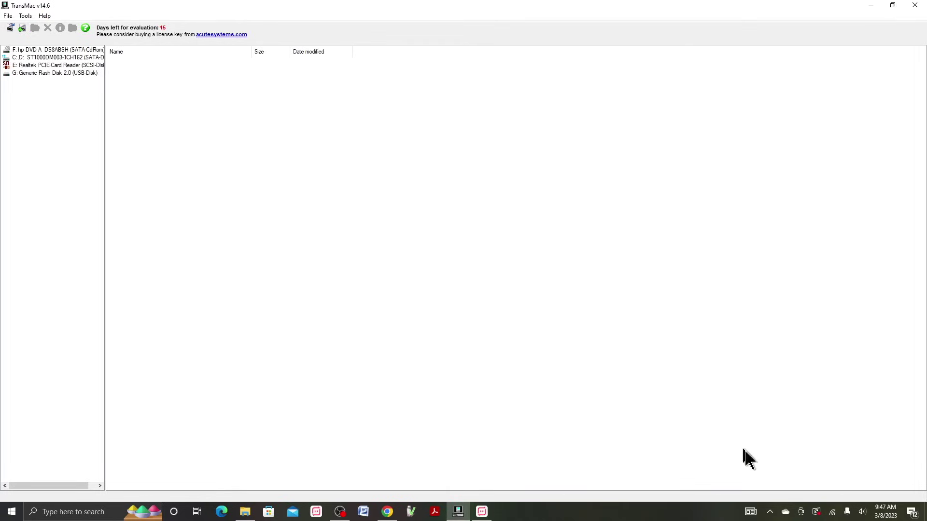
- Safely eject the SDHC (E:) card from Windows and dismiss the hardware removal notification
{"action": "left_click", "coordinate": [770, 512]}
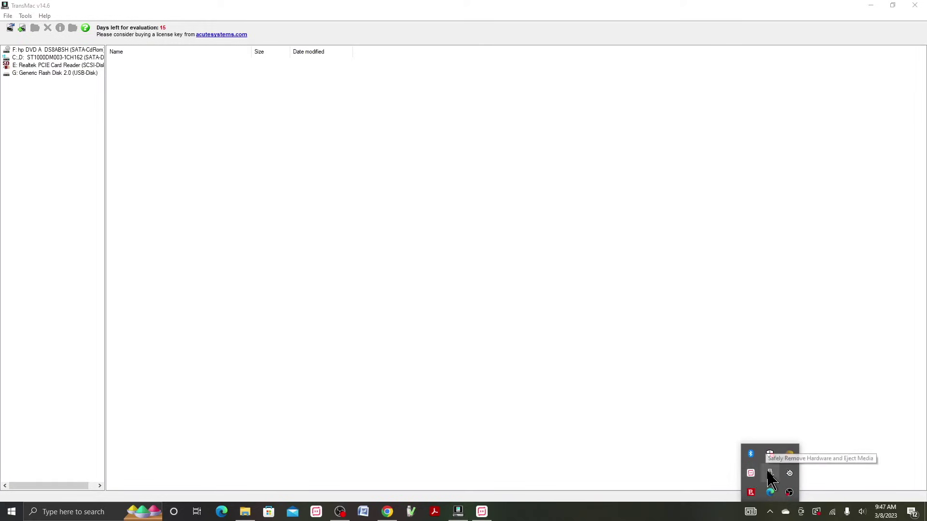
{"action": "left_click", "coordinate": [768, 473]}
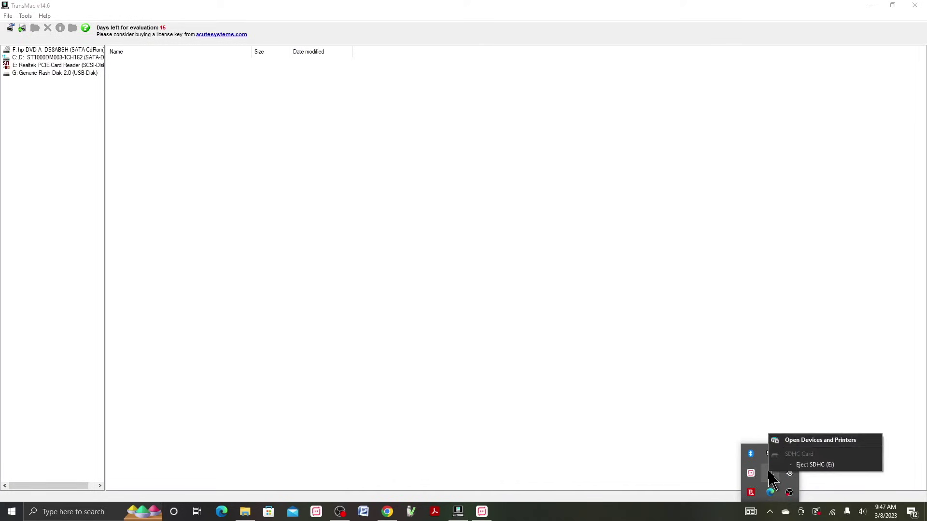
{"action": "left_click", "coordinate": [800, 466]}
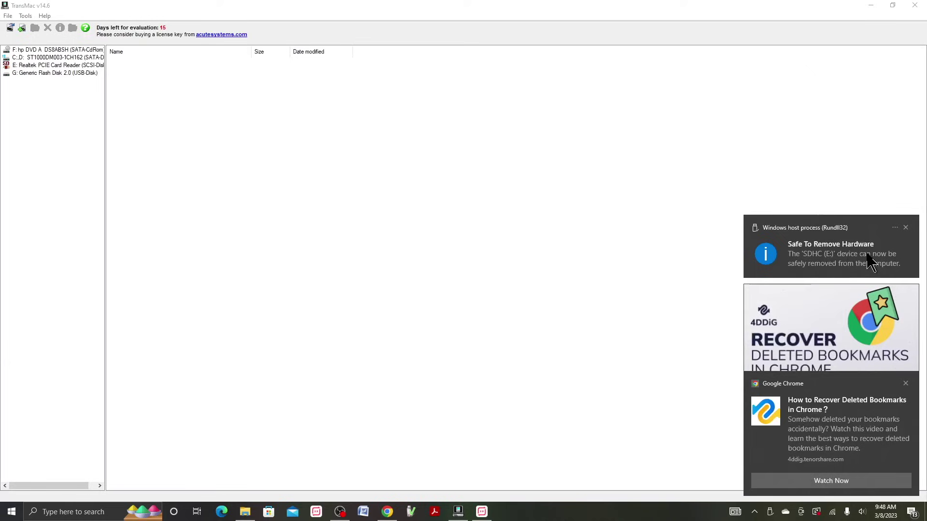
{"action": "left_click", "coordinate": [905, 228]}
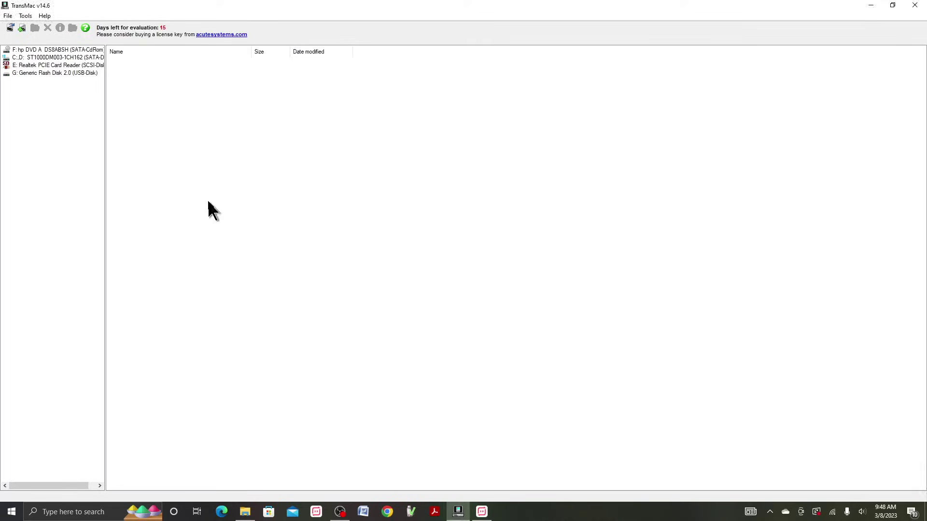